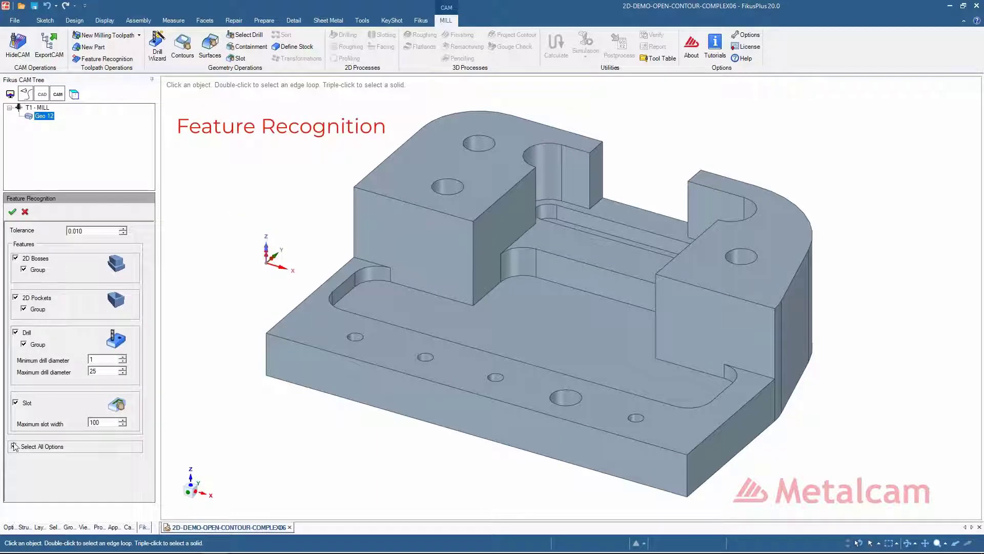
# Run feature recognition for 2D Bosses, 2D Pockets, Drill and Slot features.
pyautogui.click(12, 213)
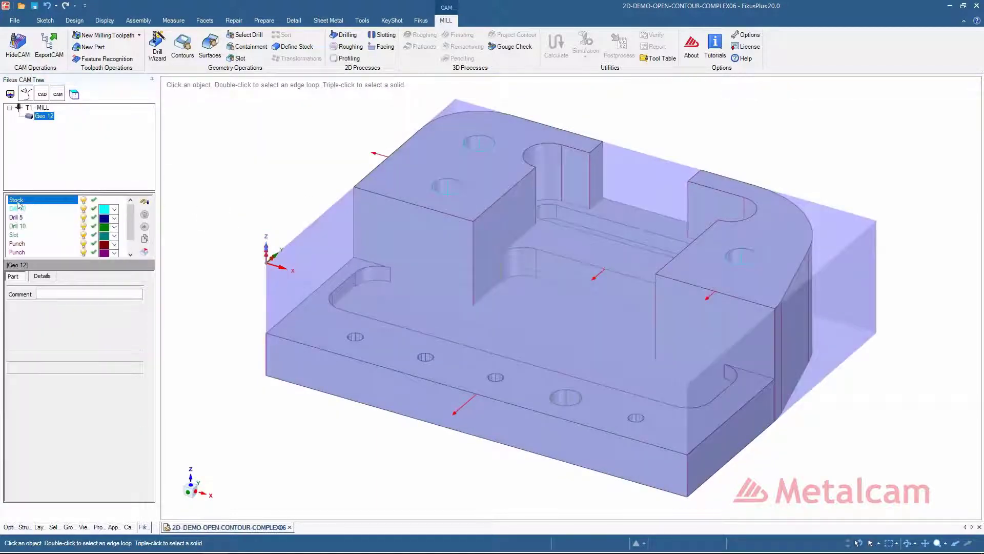
# Define the stock from the part's bottom face with Z level -40 and height 40.
pyautogui.doubleClick(17, 201)
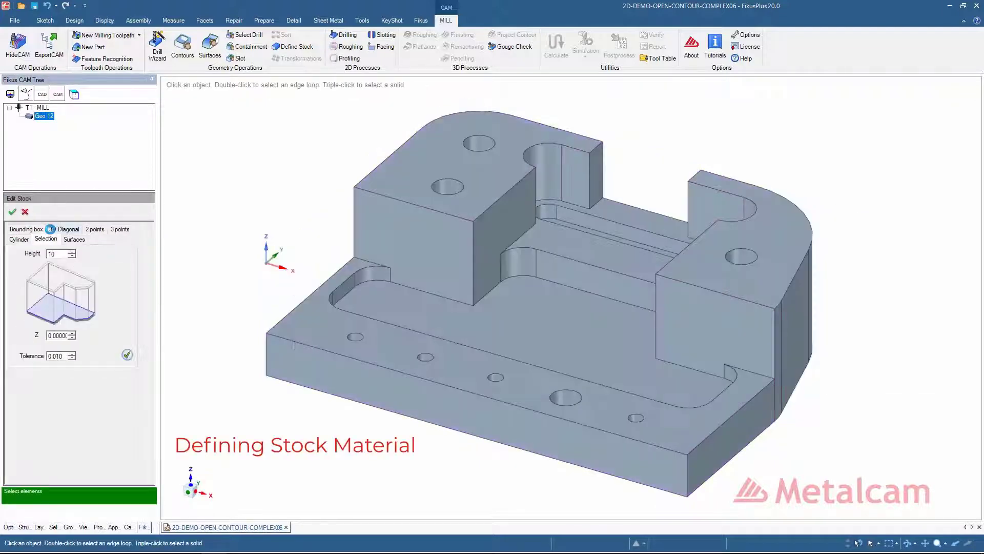
pyautogui.click(607, 355)
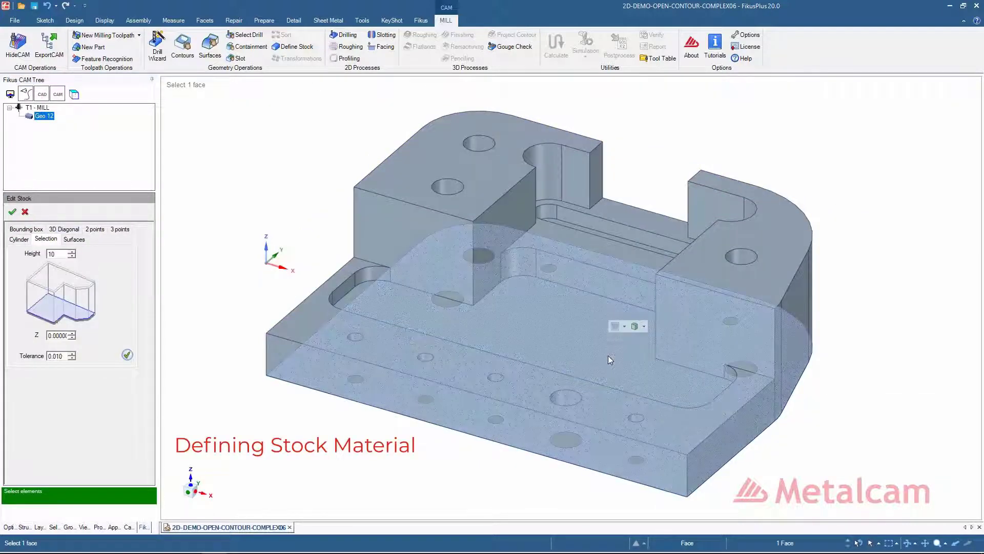
pyautogui.click(127, 354)
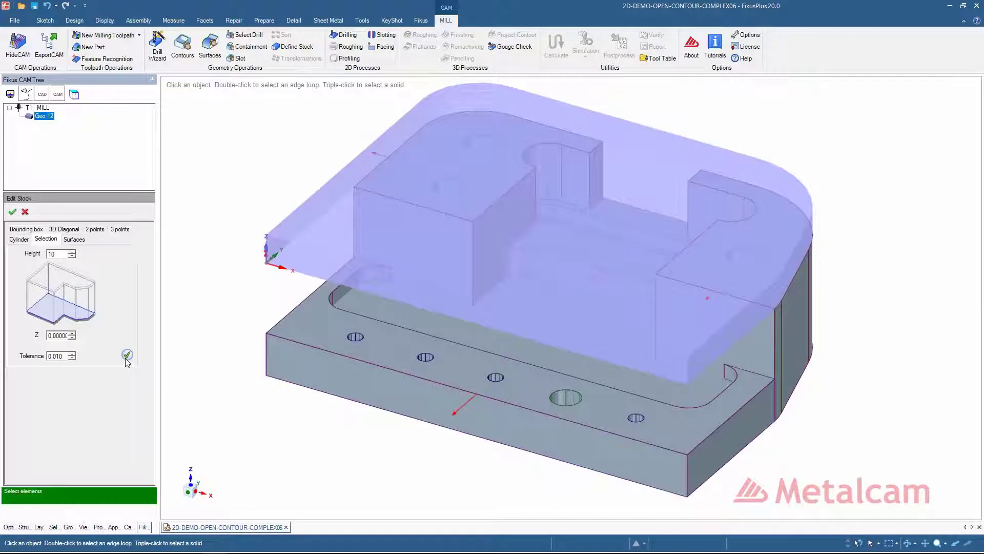
pyautogui.doubleClick(60, 335)
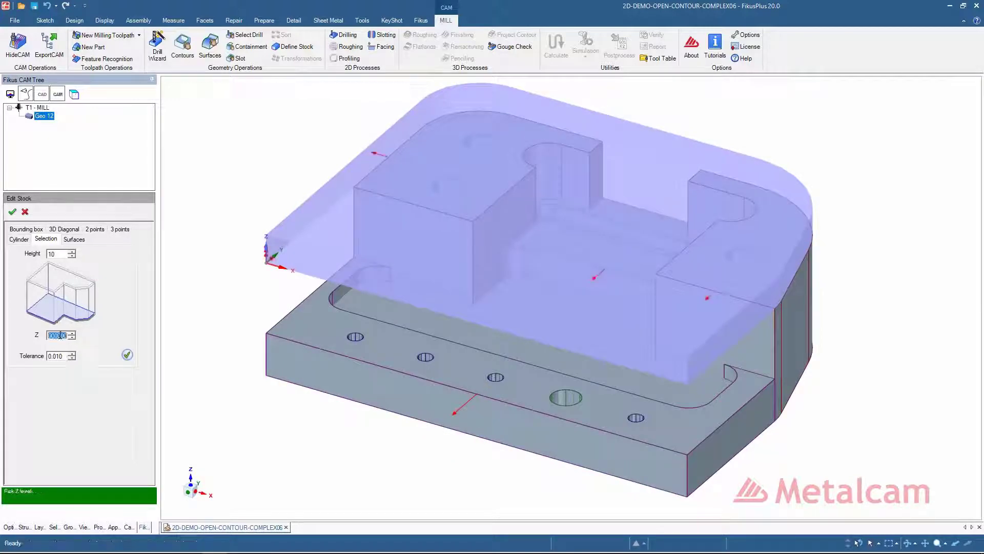
pyautogui.click(342, 413)
pyautogui.click(127, 355)
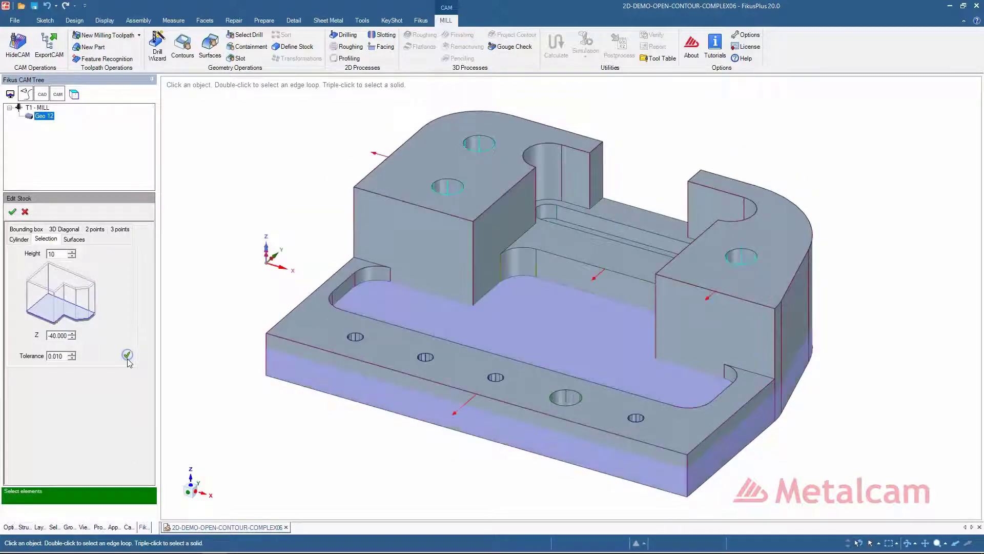
pyautogui.doubleClick(57, 254)
pyautogui.click(362, 176)
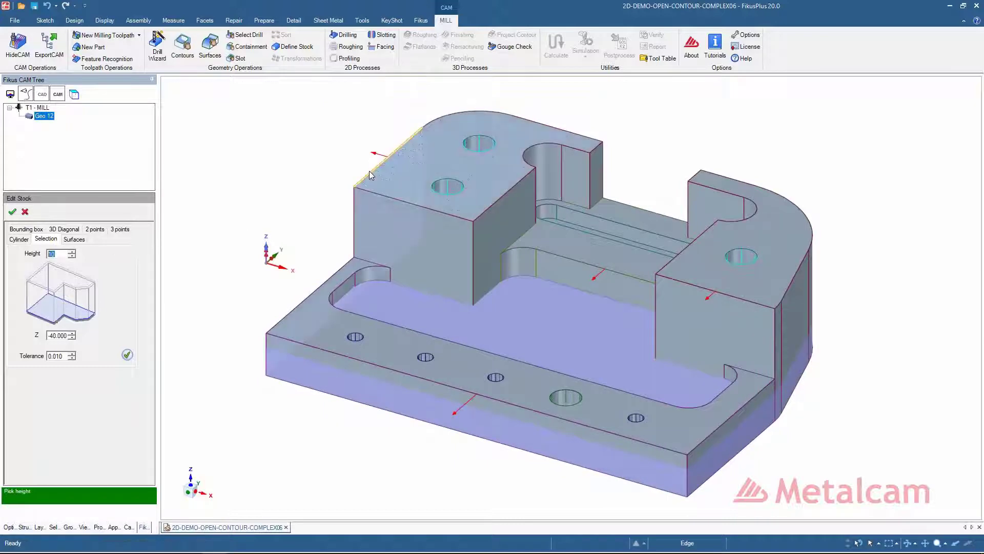
pyautogui.click(127, 355)
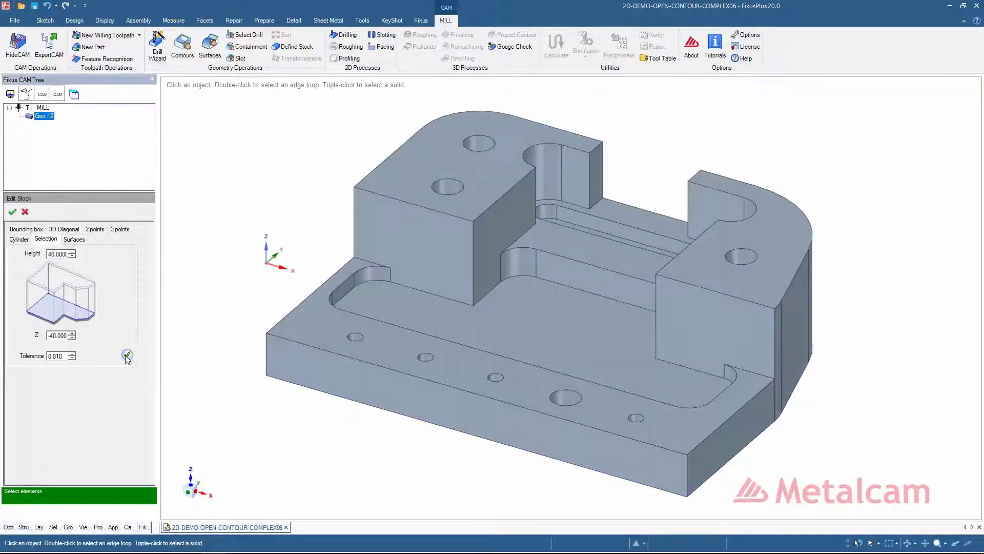
pyautogui.click(13, 211)
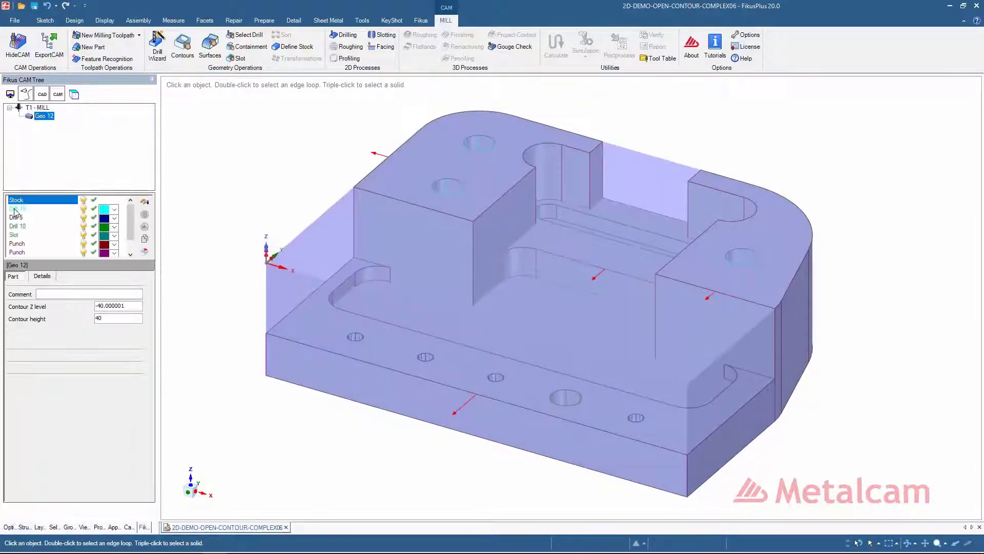
# Add a 2D roughing toolpath using the Flat 10 tool.
pyautogui.click(350, 47)
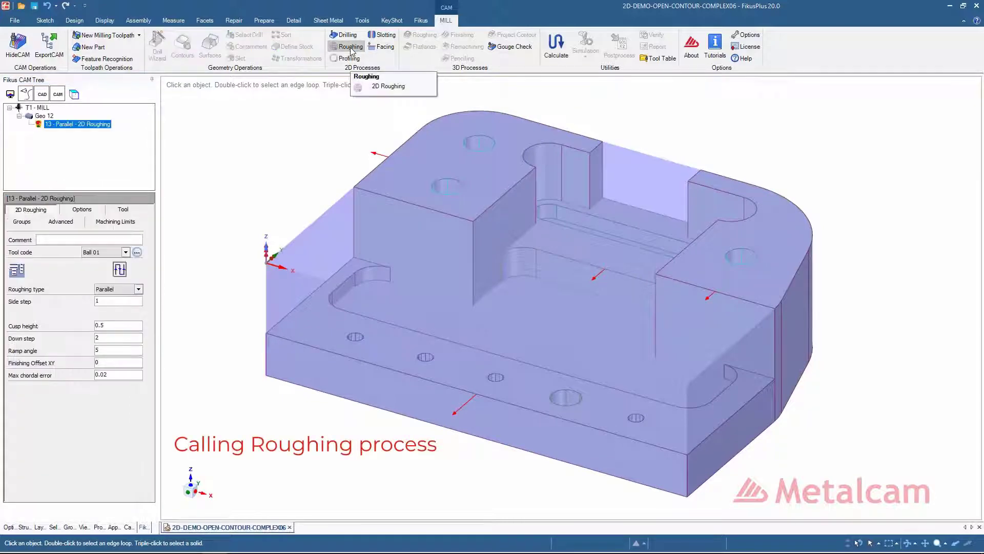
pyautogui.click(126, 252)
pyautogui.moveTo(126, 265); pyautogui.dragTo(127, 283)
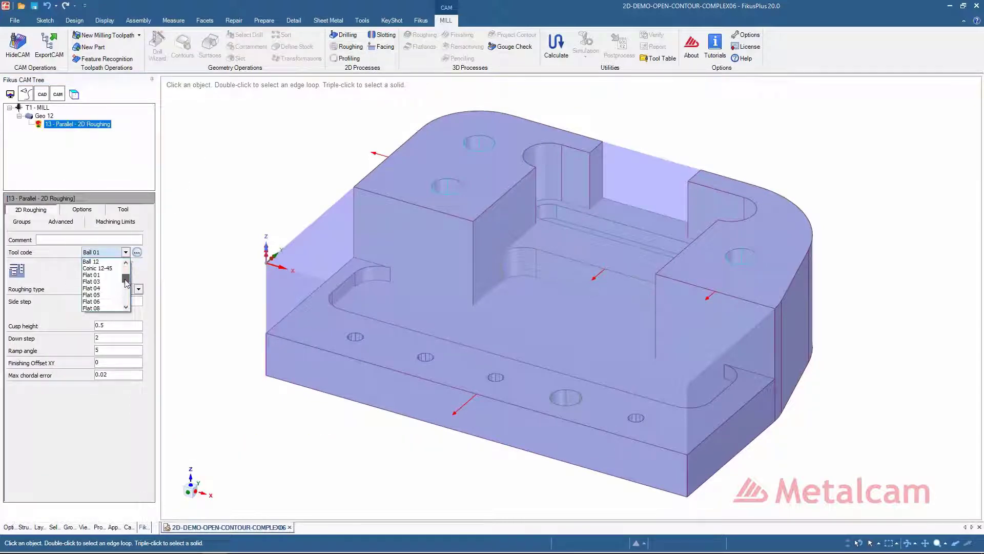
pyautogui.click(98, 302)
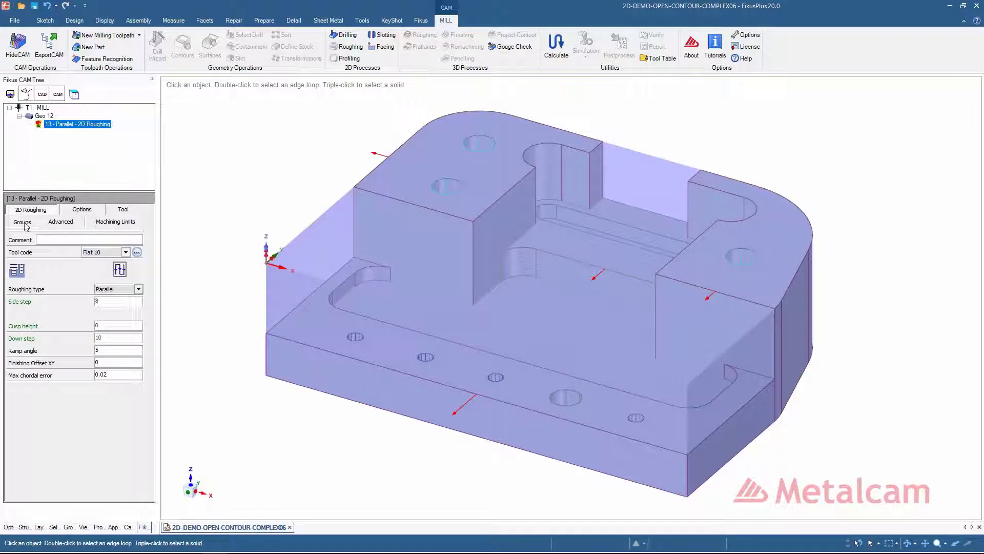
# Review the roughing feature groups, advanced options, tool data and machining limits.
pyautogui.click(24, 224)
pyautogui.click(65, 223)
pyautogui.click(88, 211)
pyautogui.click(127, 211)
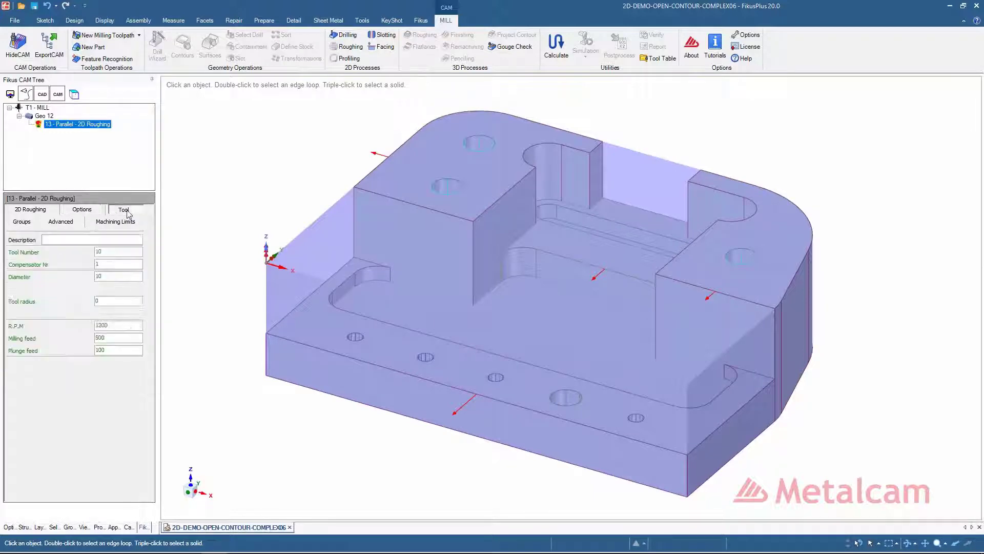
pyautogui.click(129, 225)
pyautogui.click(32, 211)
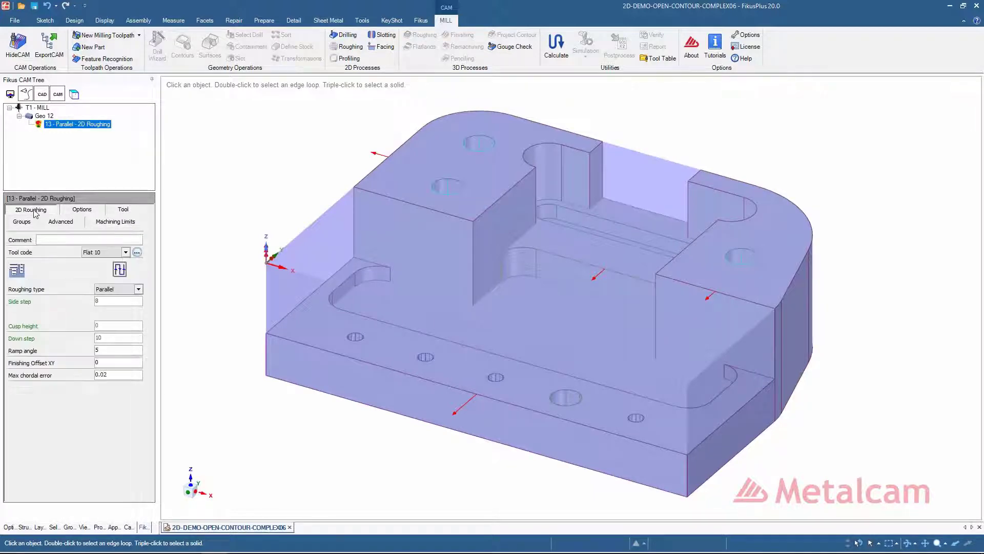
# Calculate the parallel 2D roughing toolpath and add a Constant Z 2D slotting operation.
pyautogui.rightClick(81, 124)
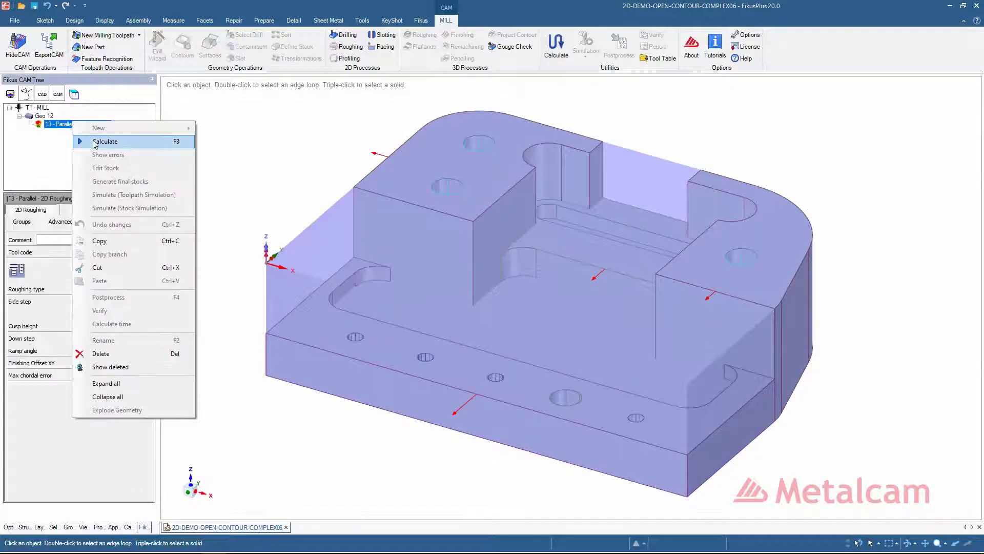
pyautogui.click(95, 144)
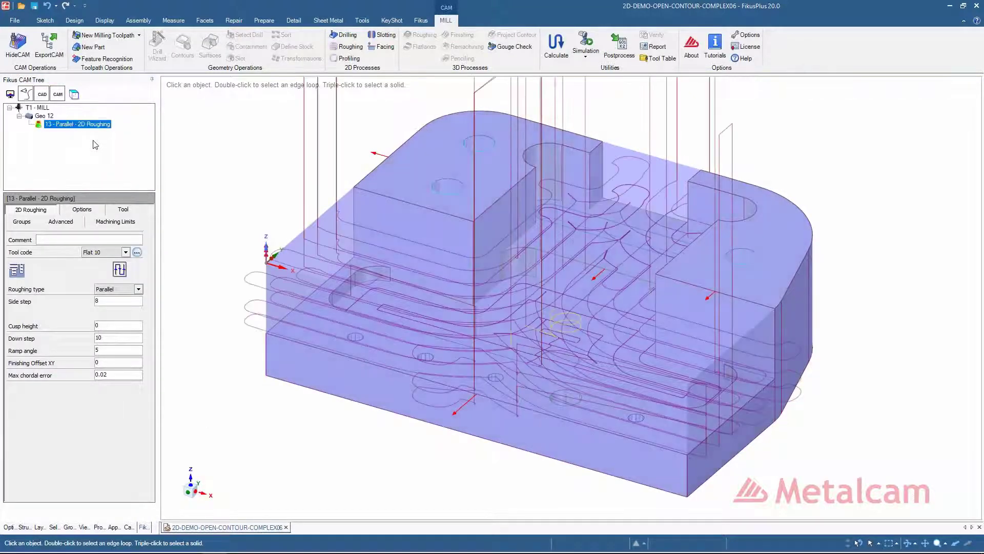
pyautogui.click(382, 36)
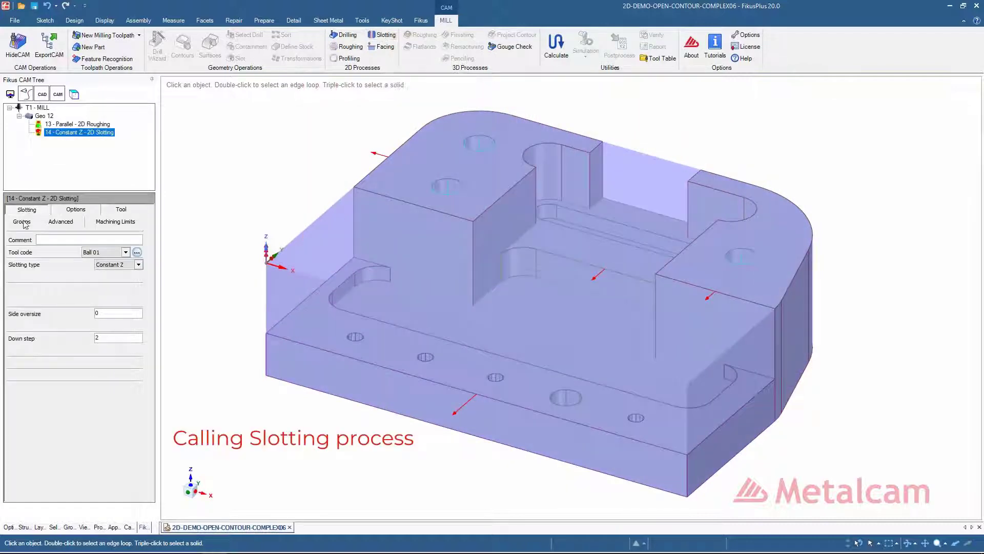
# Clear all feature group selections for the slotting operation.
pyautogui.click(21, 222)
pyautogui.rightClick(83, 301)
pyautogui.click(107, 313)
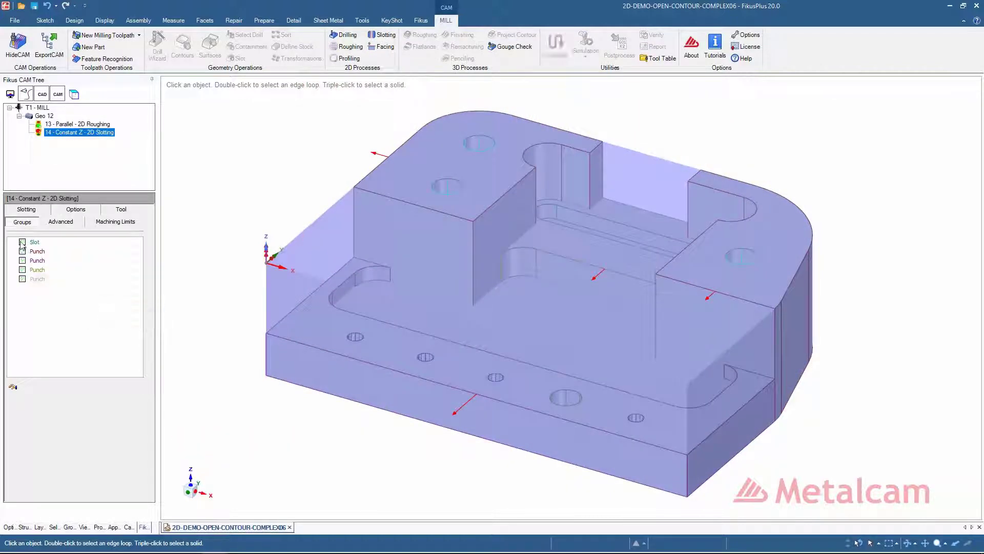
pyautogui.click(26, 209)
# Set the slotting tool to Flat 10 with down step 10 and calculate it.
pyautogui.click(125, 252)
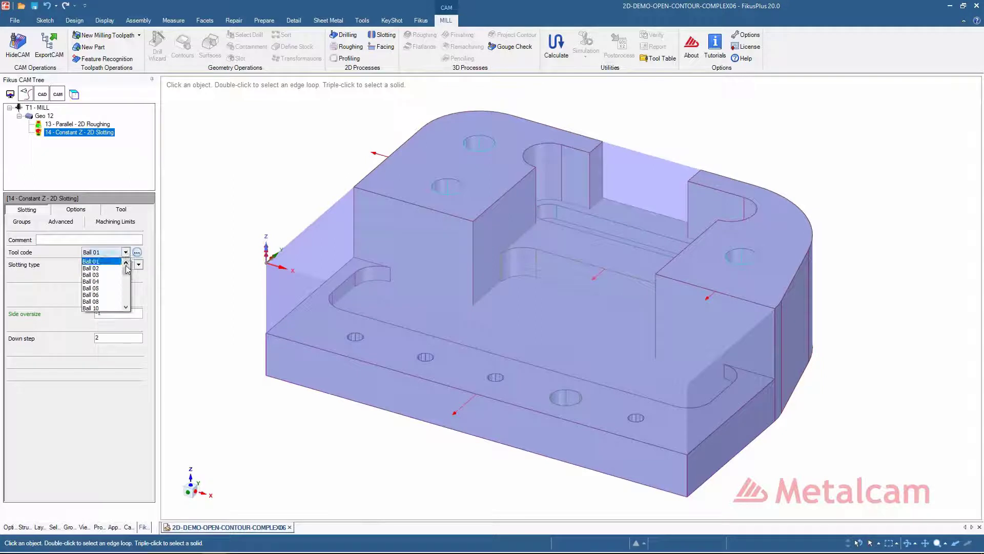
pyautogui.moveTo(126, 267); pyautogui.dragTo(127, 282)
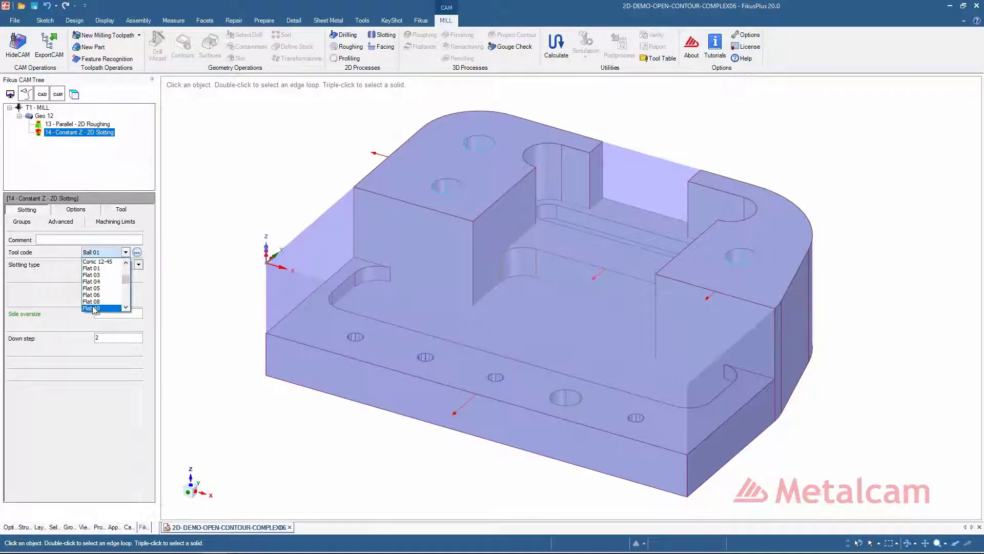
pyautogui.click(90, 308)
pyautogui.rightClick(72, 133)
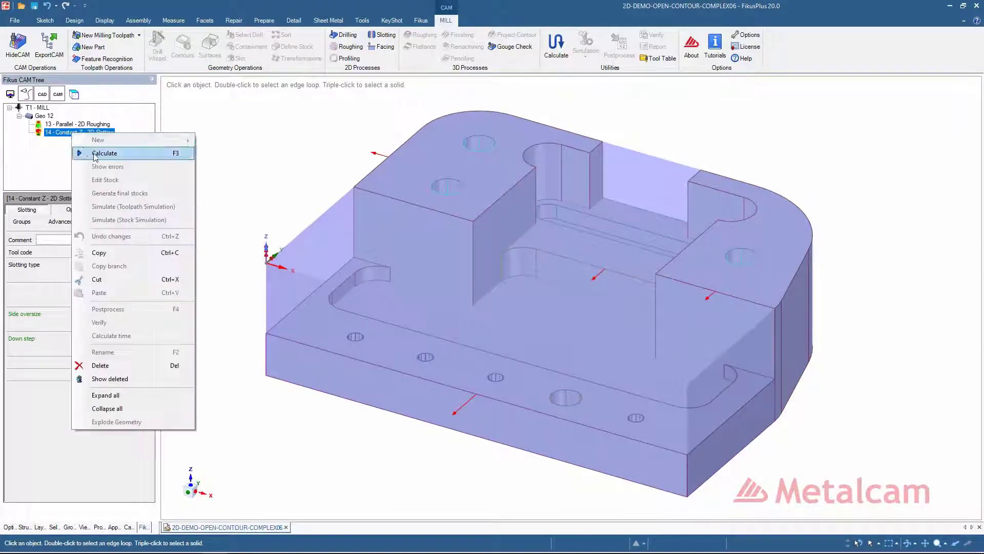
pyautogui.click(98, 154)
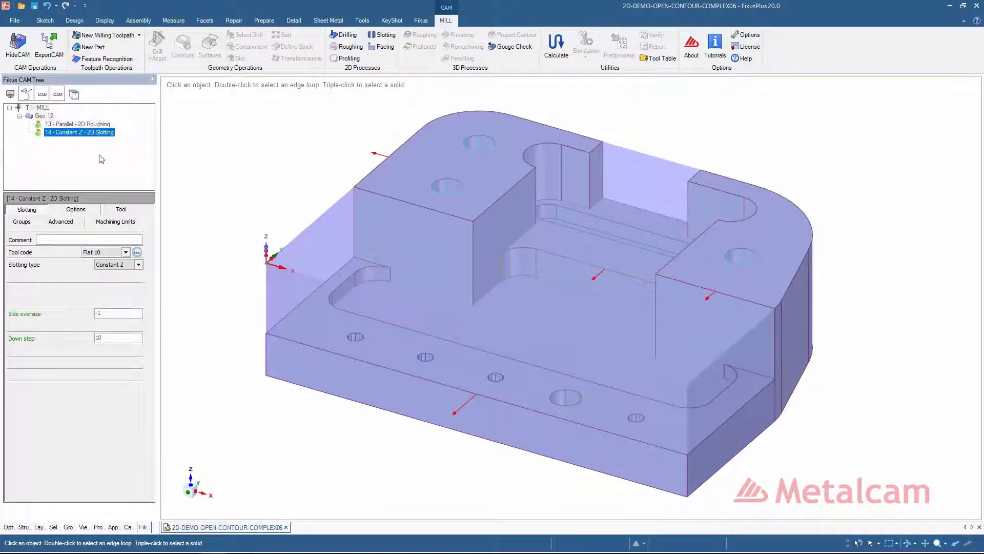
# Calculate a 2D profiling toolpath with Flat 08 and down step 10, then add a spot drill.
pyautogui.click(352, 60)
pyautogui.click(126, 252)
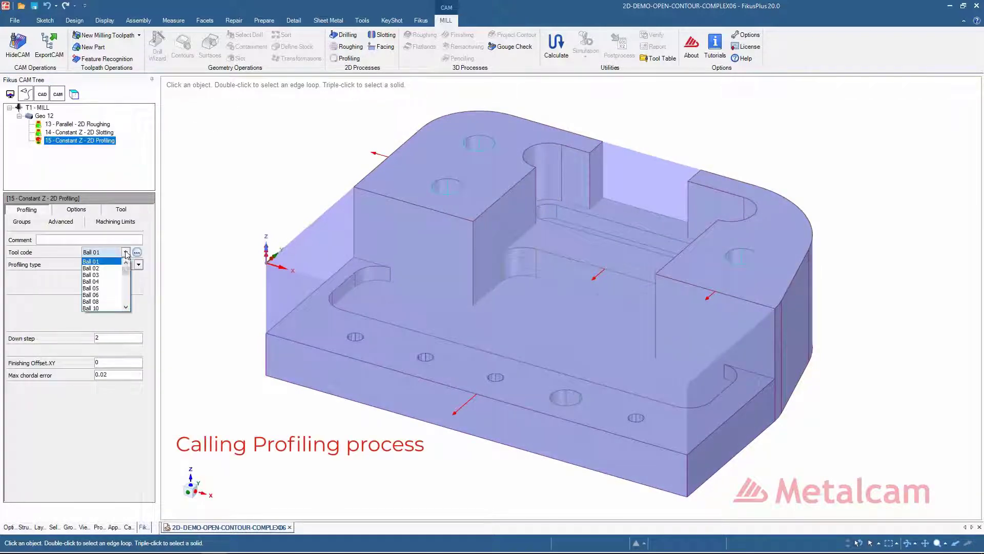
pyautogui.moveTo(125, 266); pyautogui.dragTo(127, 284)
pyautogui.click(108, 282)
pyautogui.write('10')
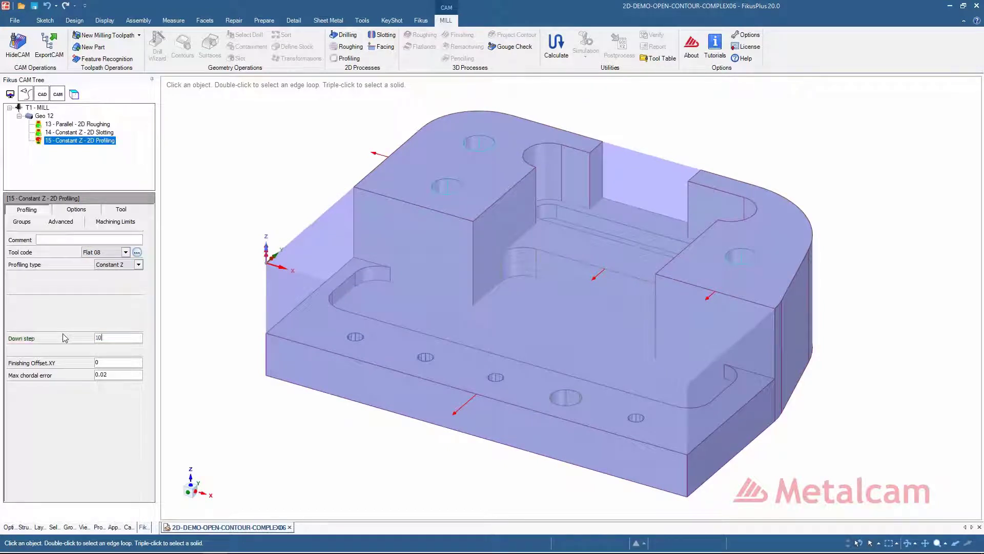
pyautogui.rightClick(74, 143)
pyautogui.click(99, 162)
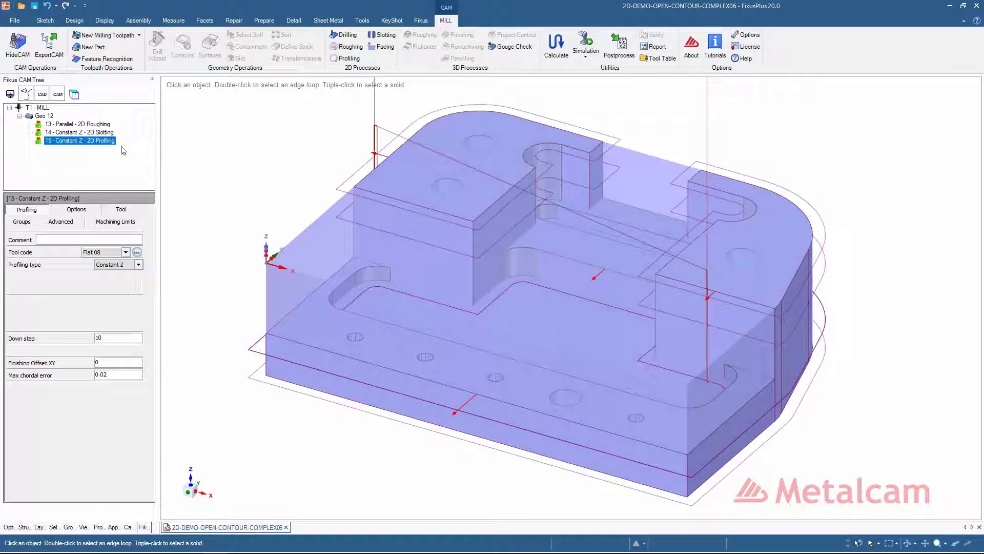
pyautogui.click(344, 34)
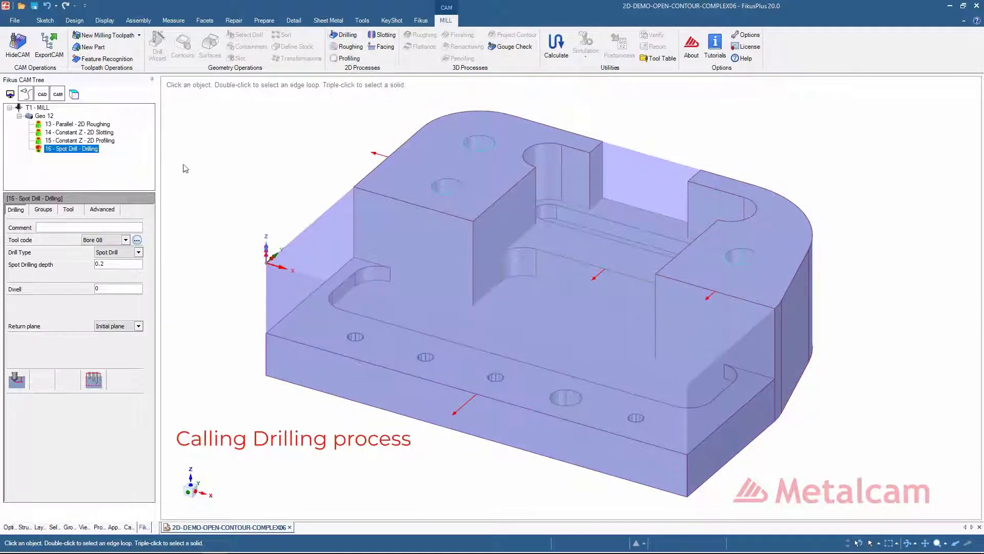
# Set the spot drill to Spot Drill 04 at depth 0.5 on the Drill 5 holes.
pyautogui.click(126, 239)
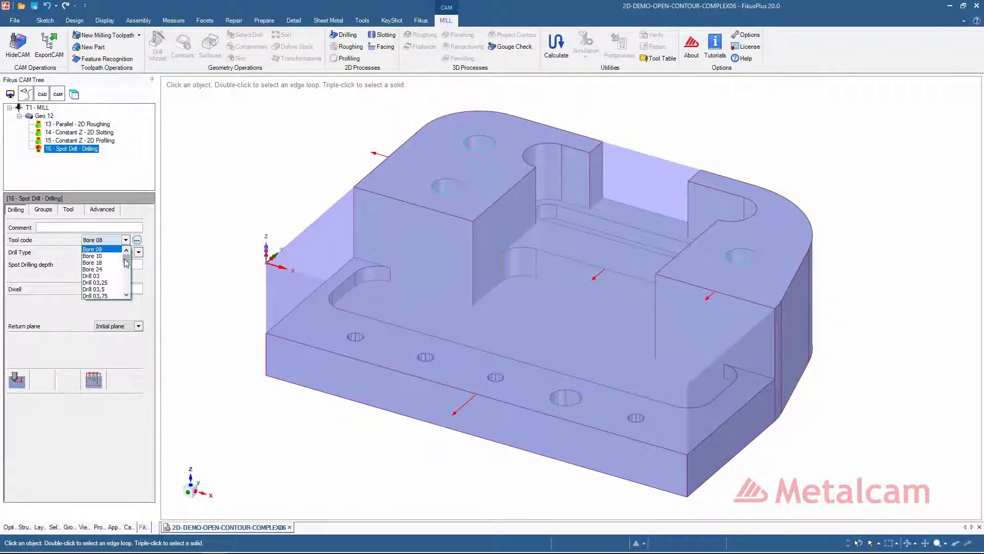
pyautogui.moveTo(126, 255); pyautogui.dragTo(127, 296)
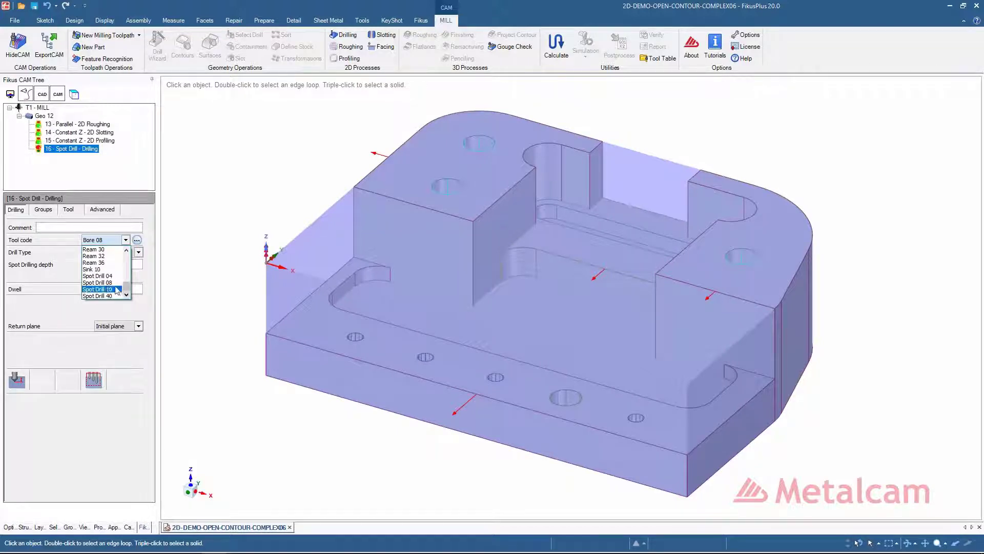
pyautogui.click(106, 277)
pyautogui.write('0.5')
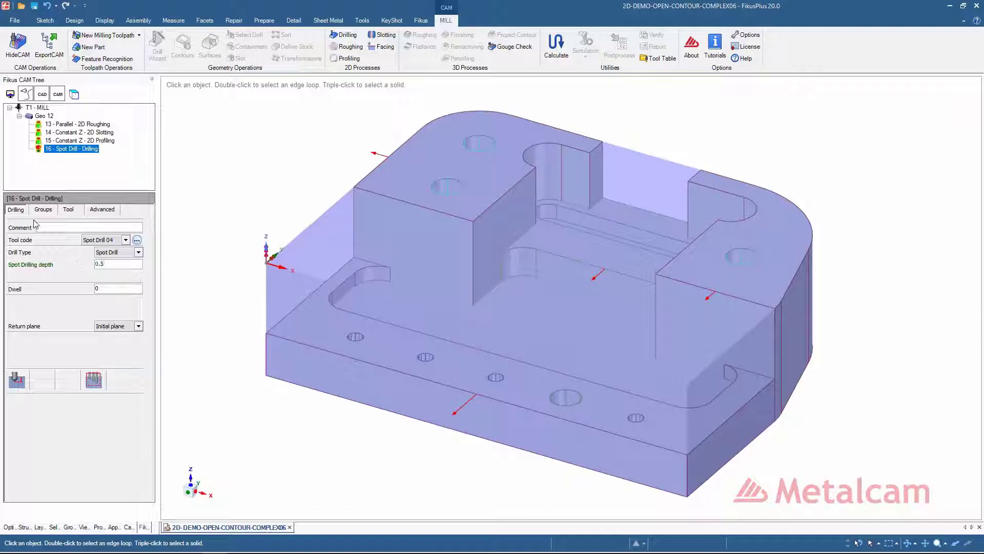
pyautogui.click(41, 210)
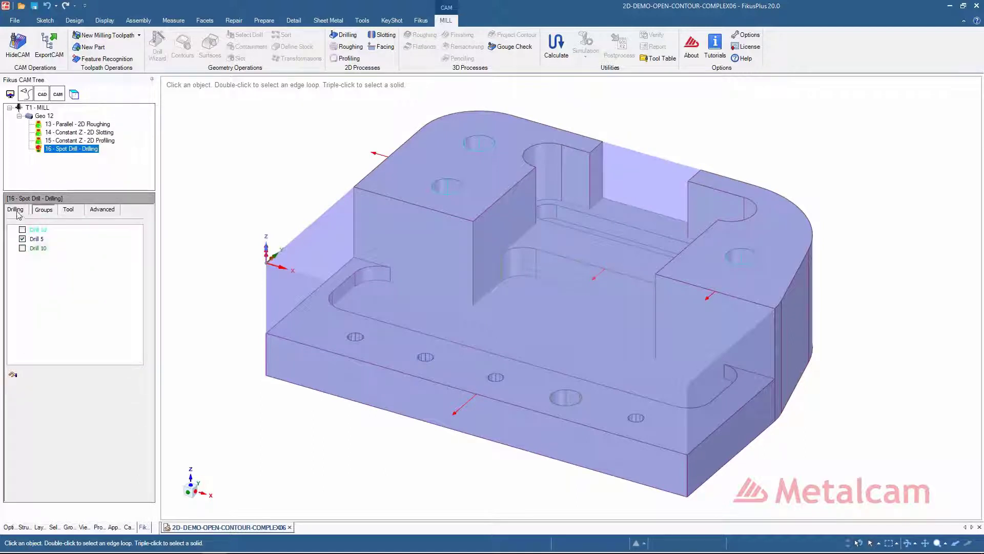
pyautogui.click(18, 215)
# Calculate the Spot Drill 04 toolpath and add a second spot-drill operation.
pyautogui.rightClick(71, 148)
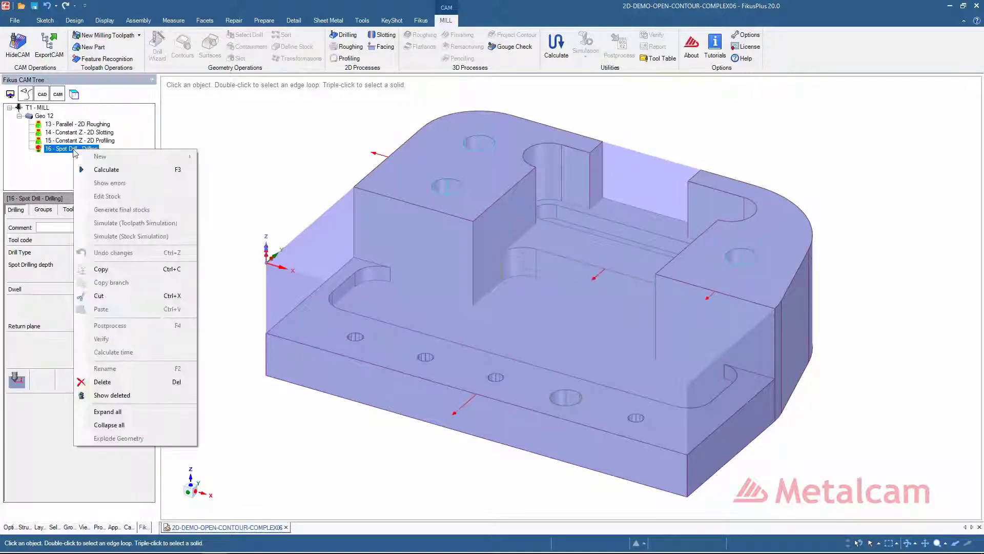
pyautogui.click(100, 167)
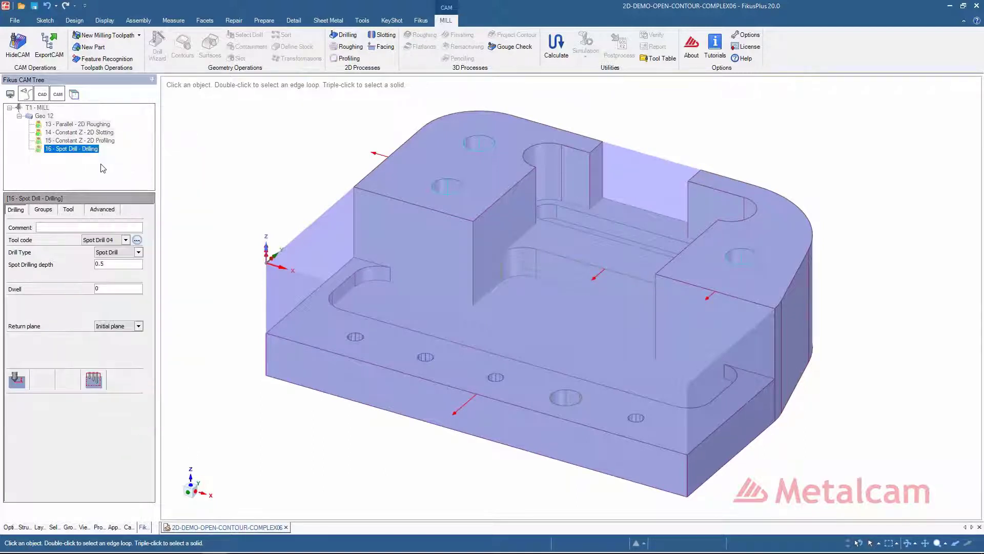
pyautogui.click(348, 35)
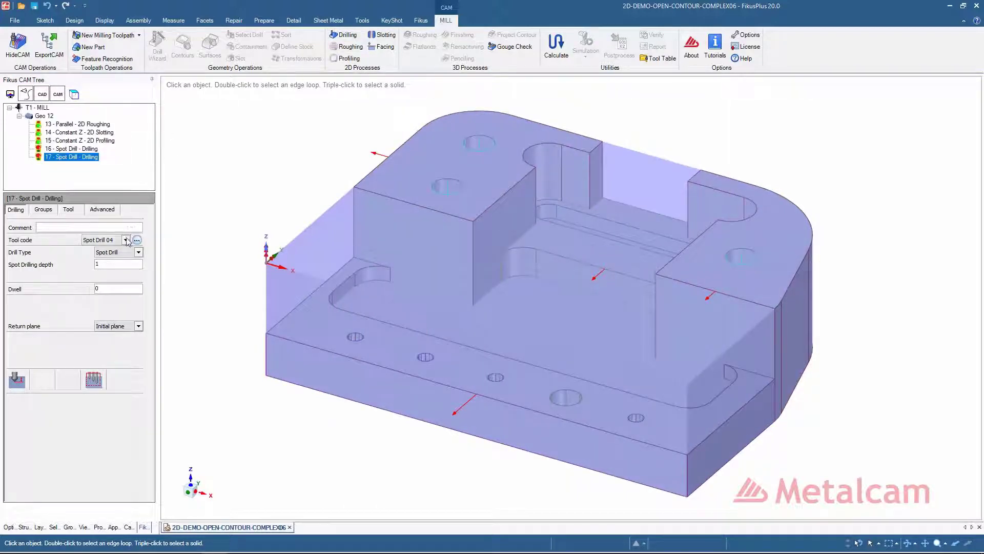
# Calculate the second spot drill with Spot Drill 08 on the Drill 12 and Drill 10 holes.
pyautogui.click(125, 240)
pyautogui.click(115, 287)
pyautogui.click(44, 210)
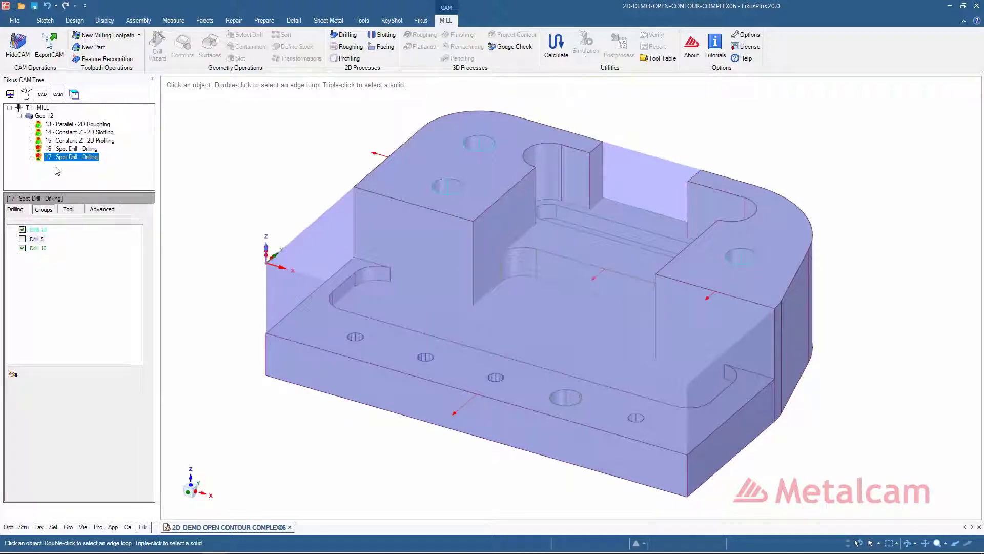
pyautogui.rightClick(61, 149)
pyautogui.click(90, 178)
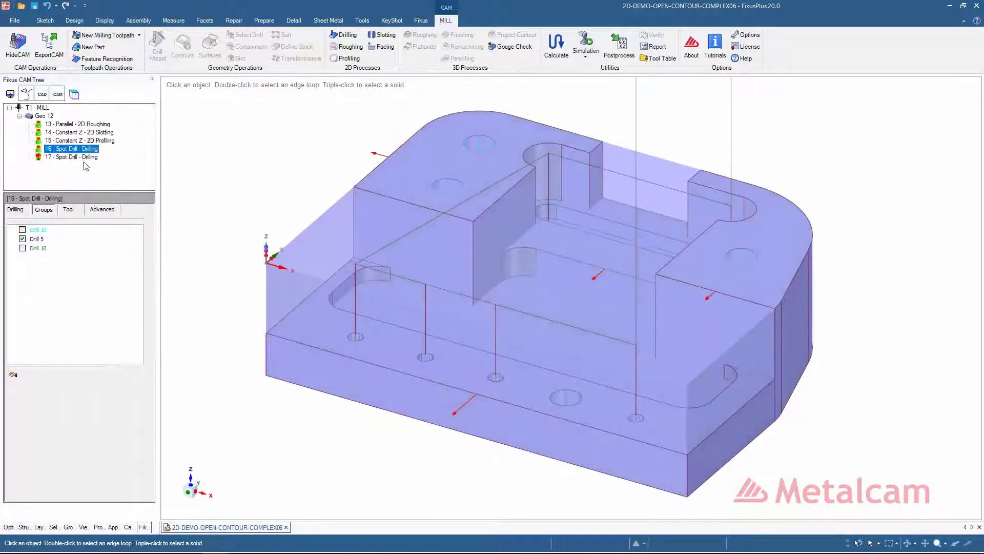
pyautogui.rightClick(82, 157)
pyautogui.click(104, 180)
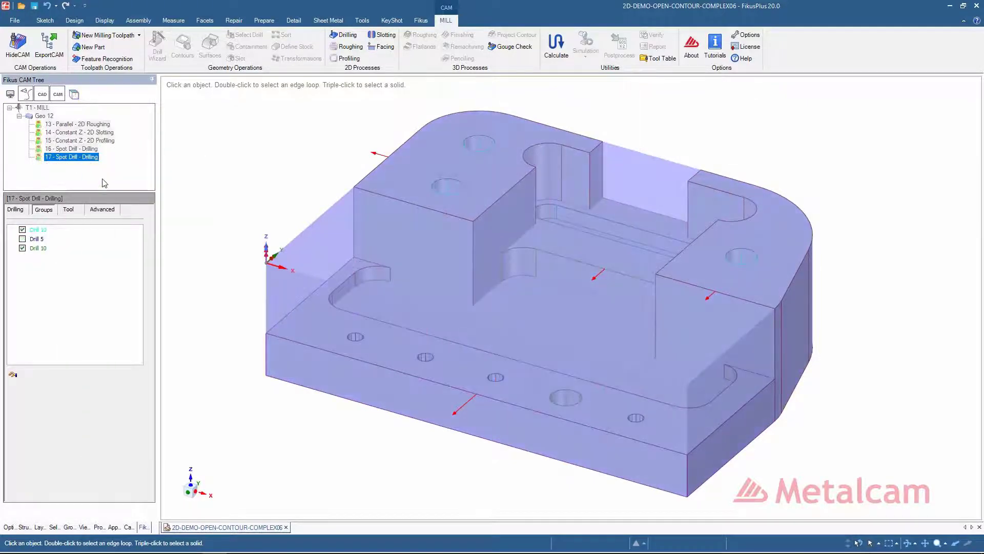
# Confirm the 0.5 spot-drilling depth and recalculate the second spot drill.
pyautogui.click(17, 210)
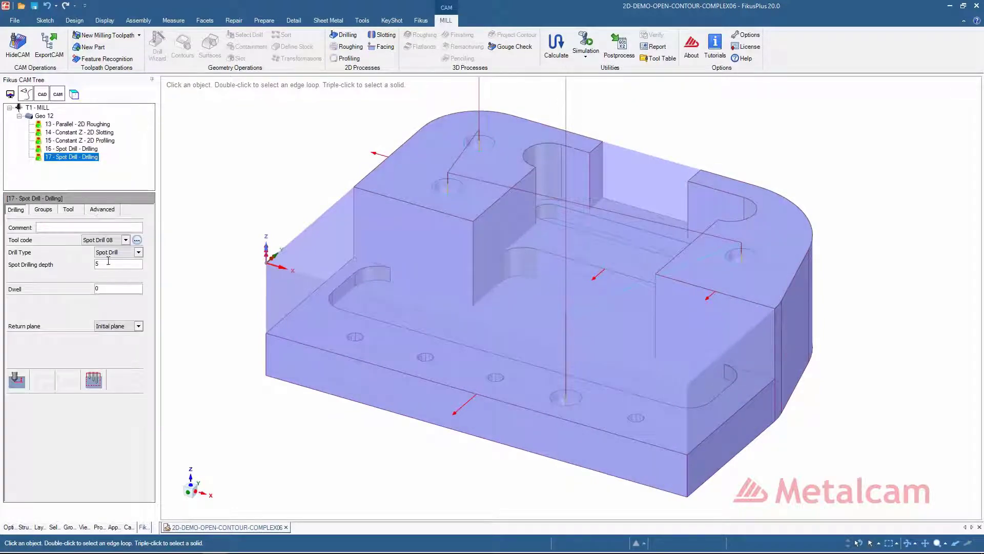
pyautogui.write('0.5')
pyautogui.press('Return')
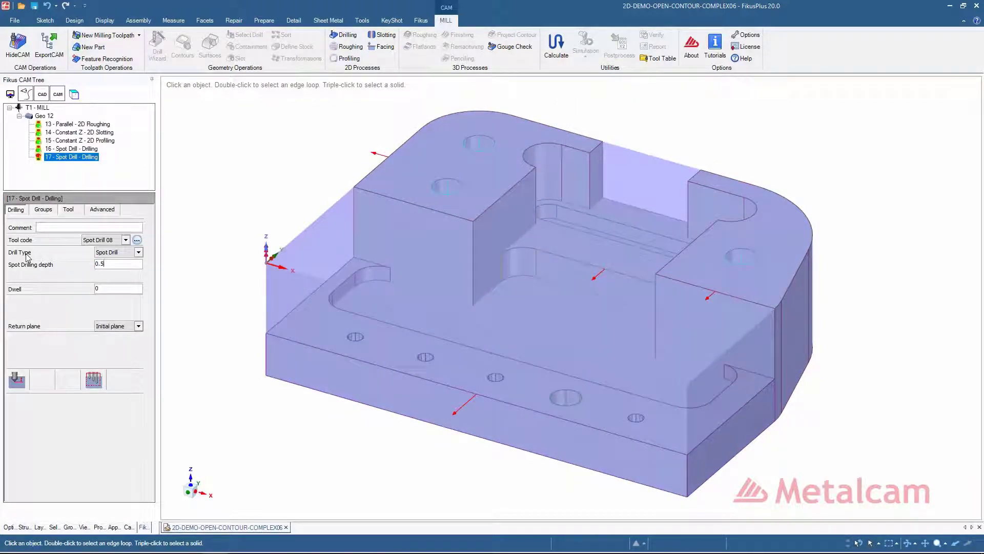
pyautogui.rightClick(57, 160)
pyautogui.click(99, 177)
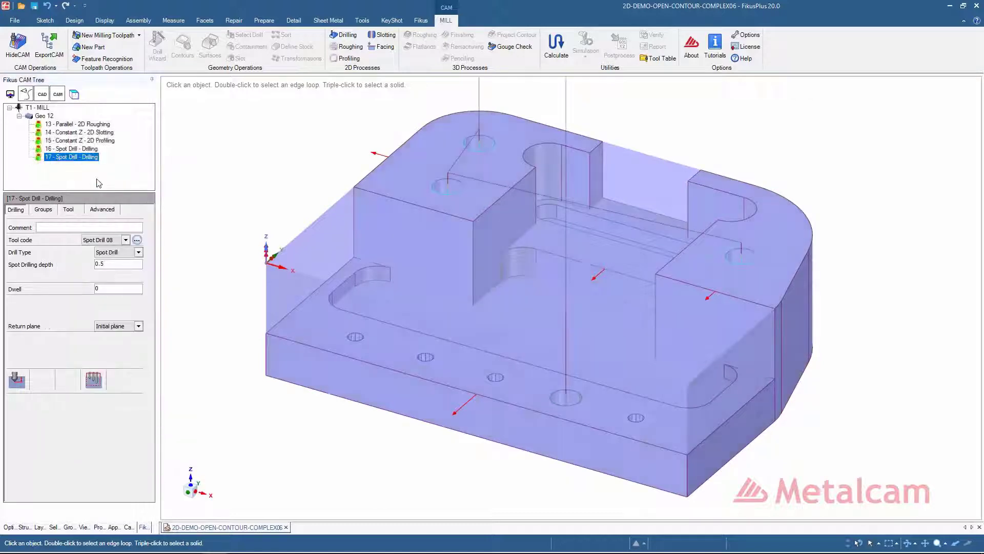
# Add a Deep Hole Peck drilling operation using the Drill 05 tool.
pyautogui.click(352, 37)
pyautogui.click(138, 252)
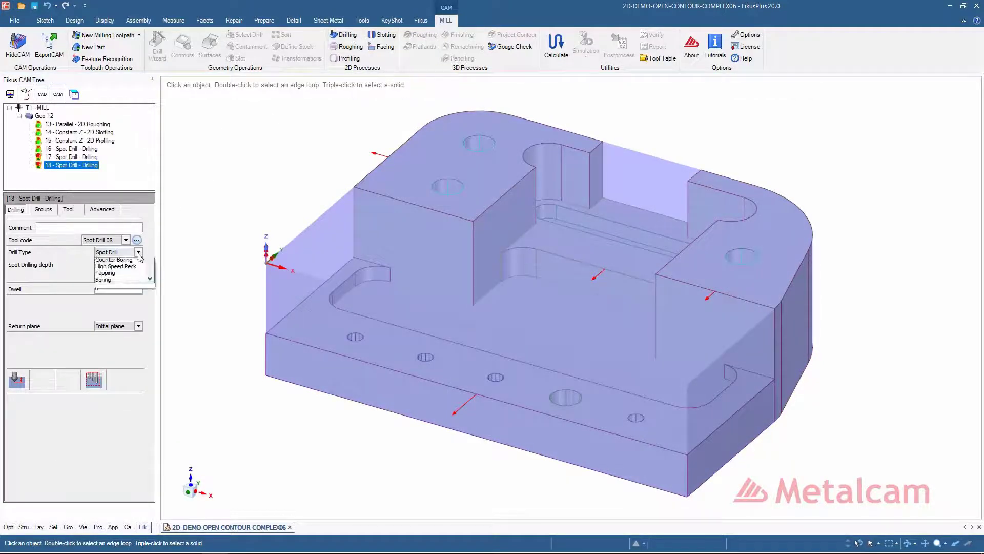
pyautogui.click(134, 263)
pyautogui.click(126, 240)
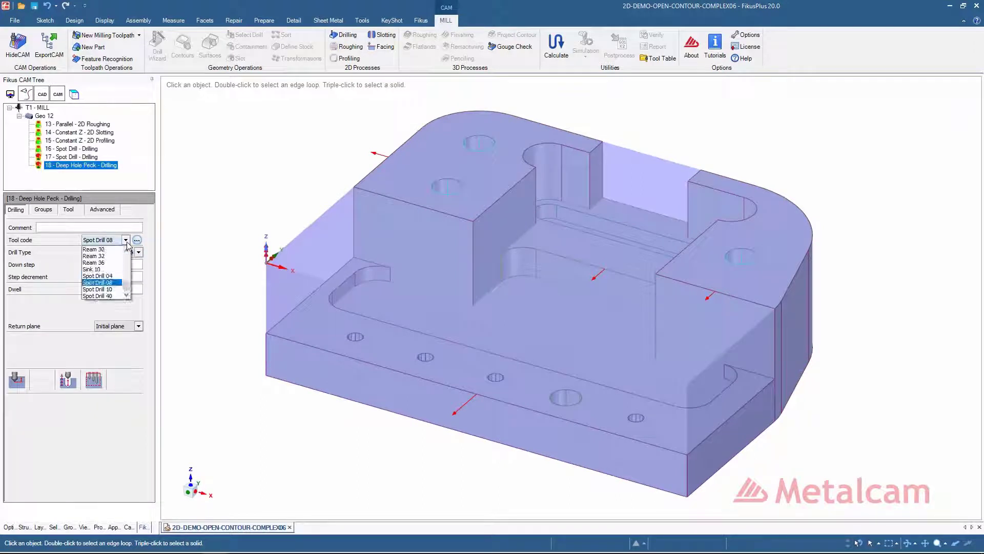
pyautogui.click(127, 261)
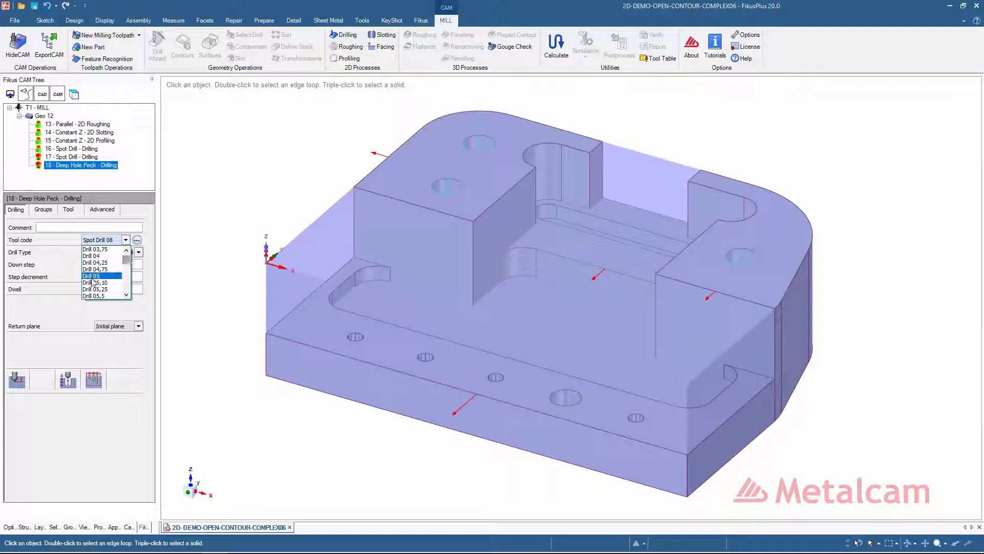
pyautogui.click(93, 277)
# Set the peck drilling's hole group selection and review its tool, depth and offset settings.
pyautogui.click(43, 209)
pyautogui.rightClick(75, 287)
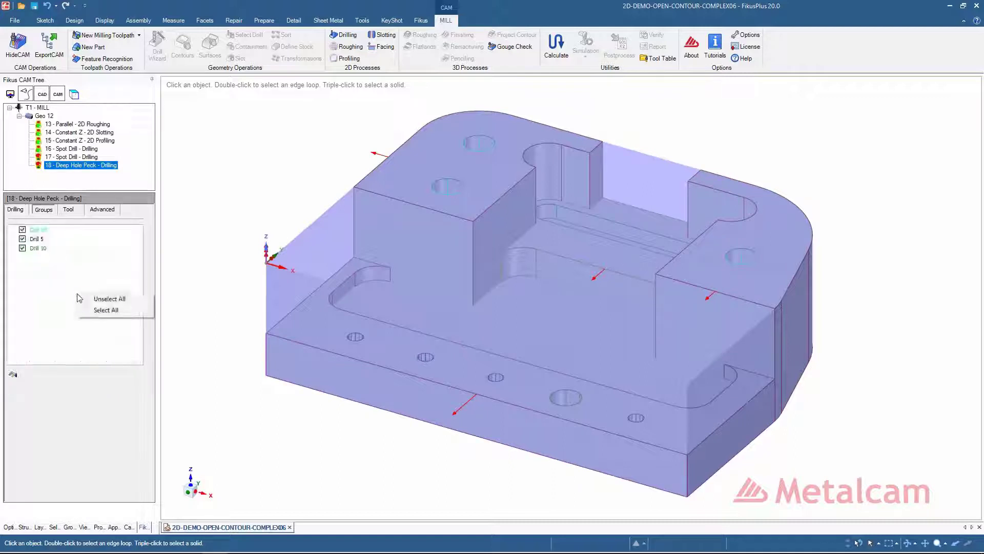
pyautogui.click(97, 296)
pyautogui.click(22, 210)
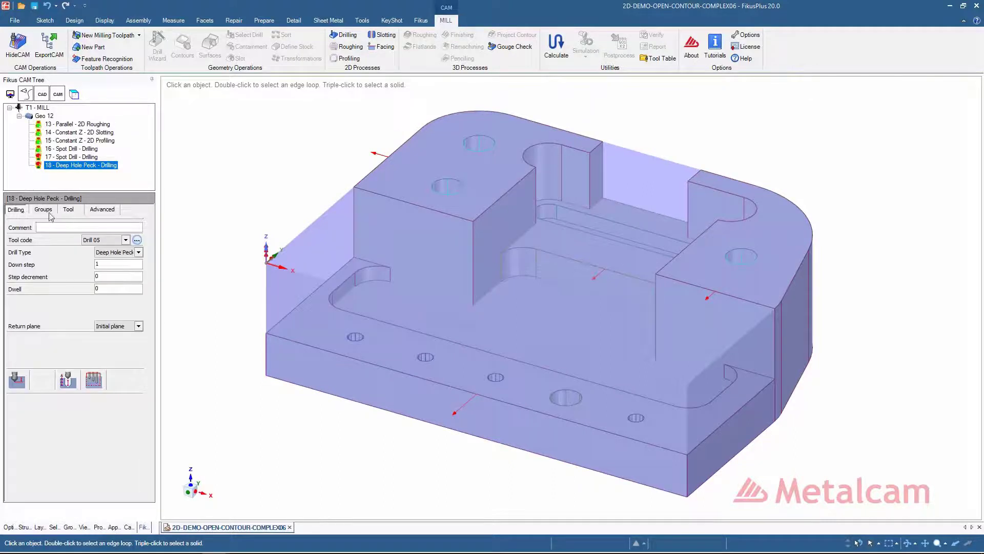
pyautogui.click(71, 210)
pyautogui.click(112, 214)
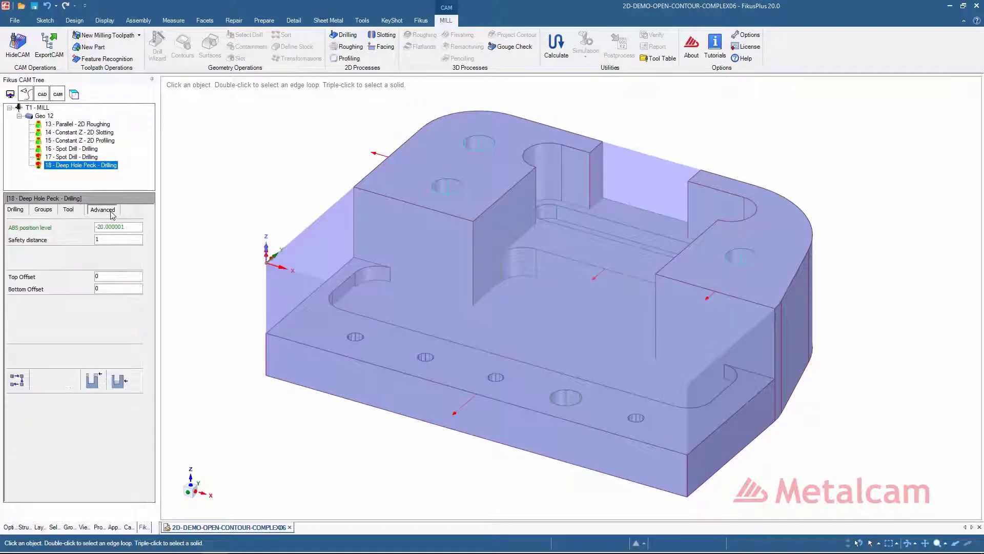
# Calculate the Drill 05 peck drilling and add a second Deep Hole Peck operation.
pyautogui.rightClick(91, 169)
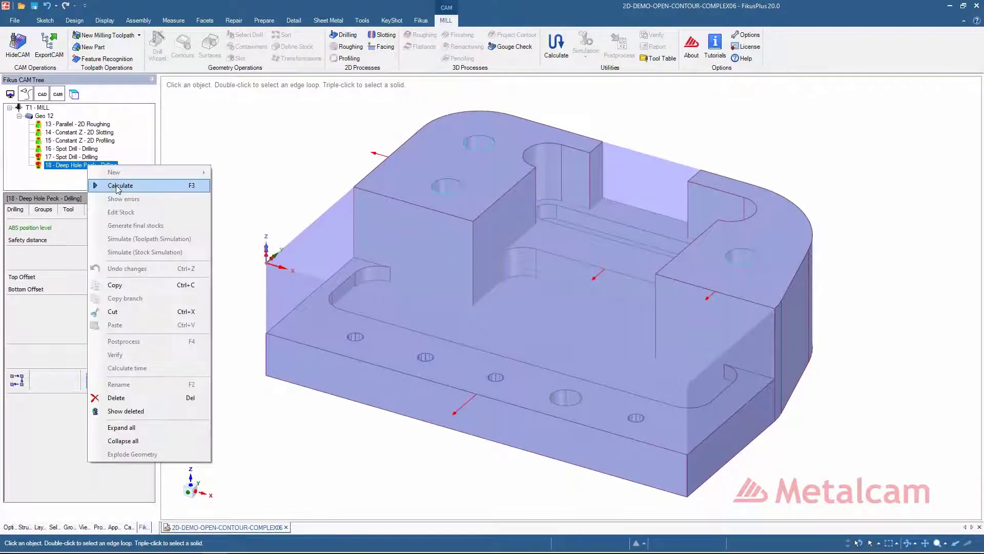
pyautogui.click(116, 186)
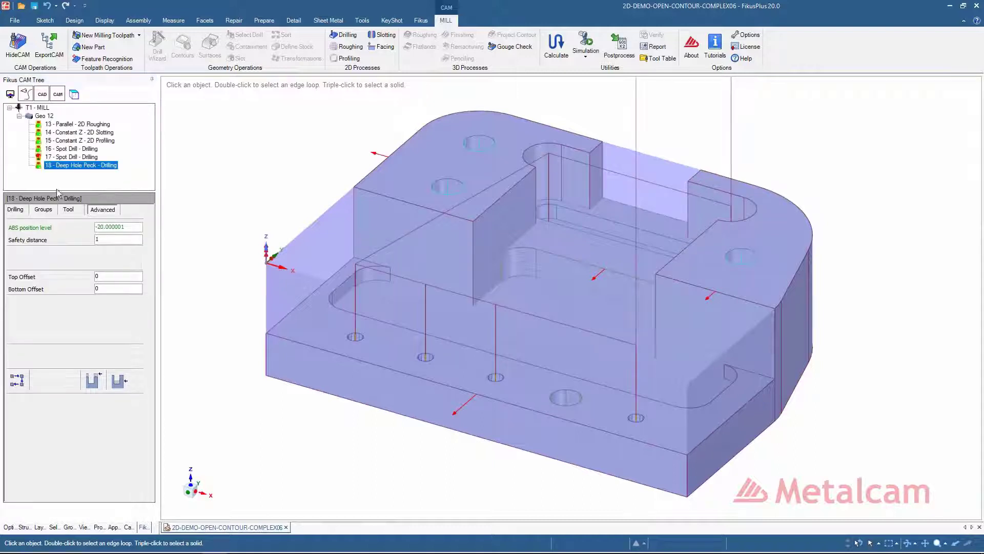
pyautogui.click(345, 35)
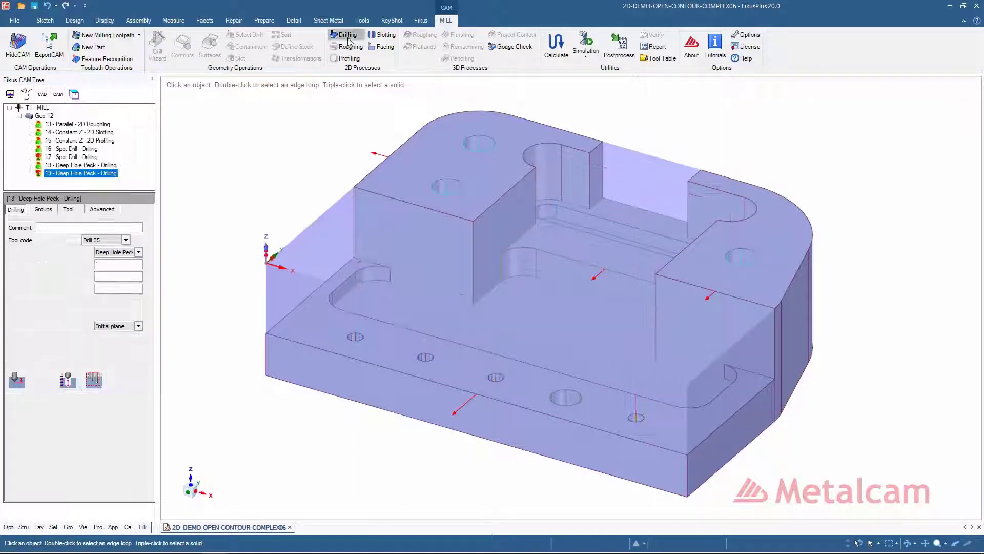
# Set the second peck drilling to Drill 10 on the first and Drill 10 hole groups.
pyautogui.click(126, 240)
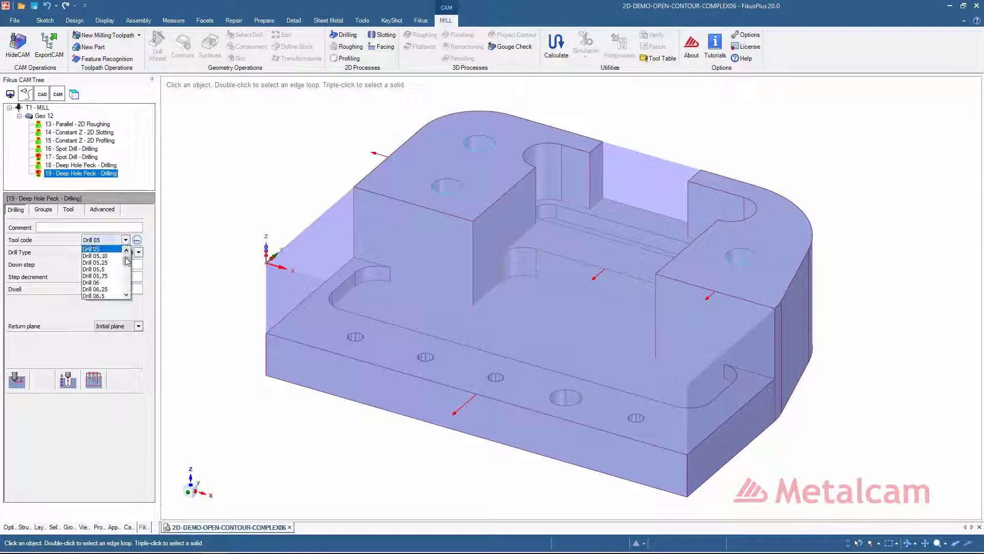
pyautogui.moveTo(127, 251); pyautogui.dragTo(128, 265)
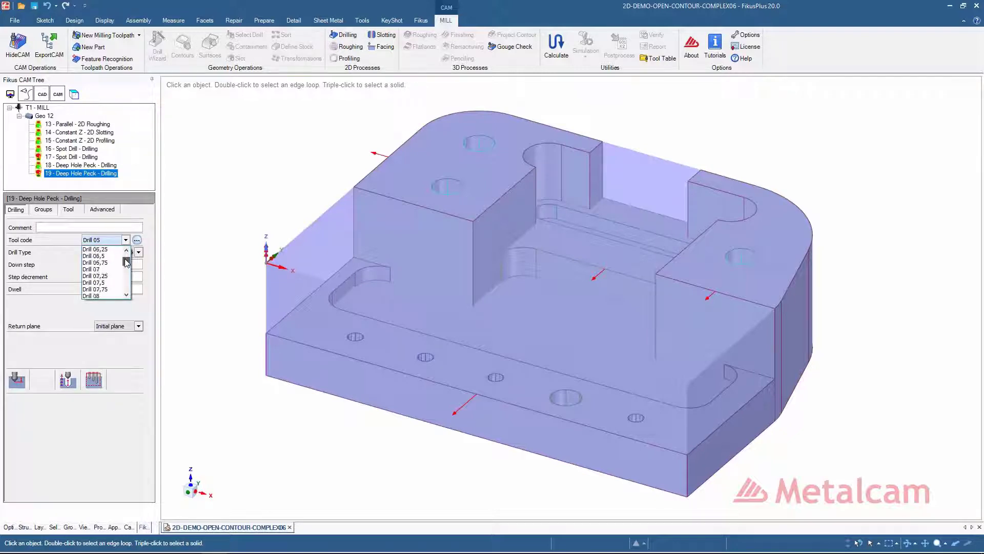
pyautogui.click(98, 269)
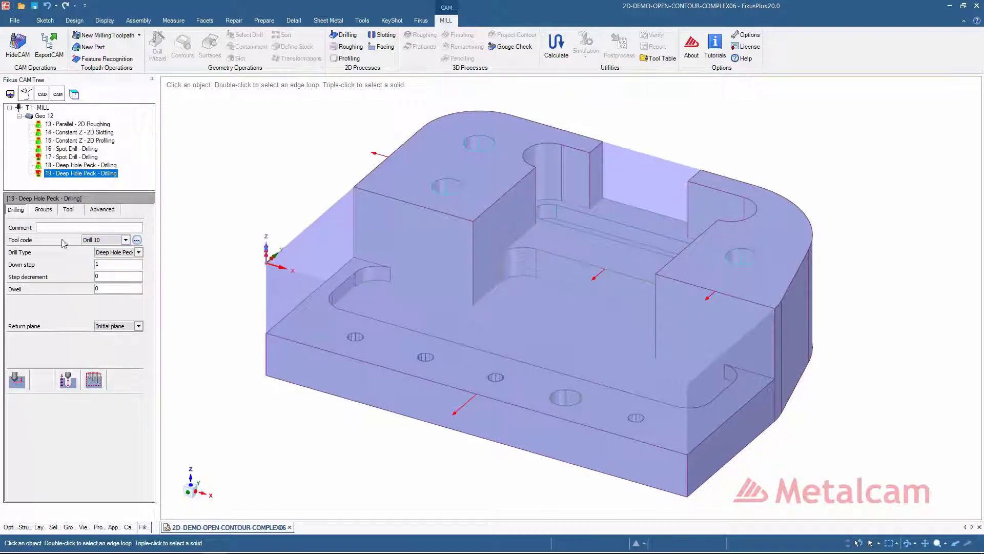
pyautogui.click(44, 209)
pyautogui.rightClick(65, 290)
pyautogui.click(87, 296)
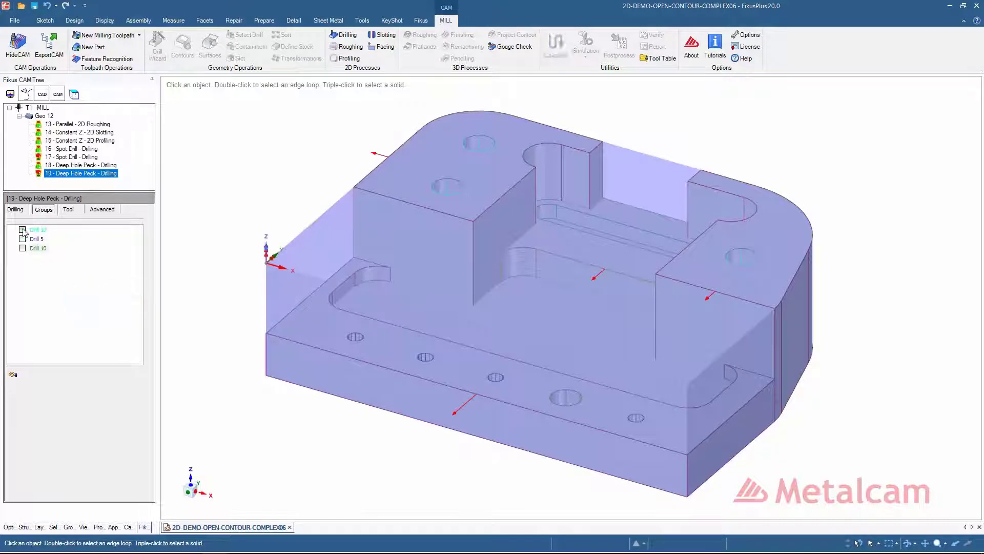
pyautogui.click(22, 229)
pyautogui.click(22, 248)
# Calculate the Drill 10 peck drilling and launch a stock simulation of the T1 - MILL setup.
pyautogui.rightClick(45, 154)
pyautogui.click(79, 176)
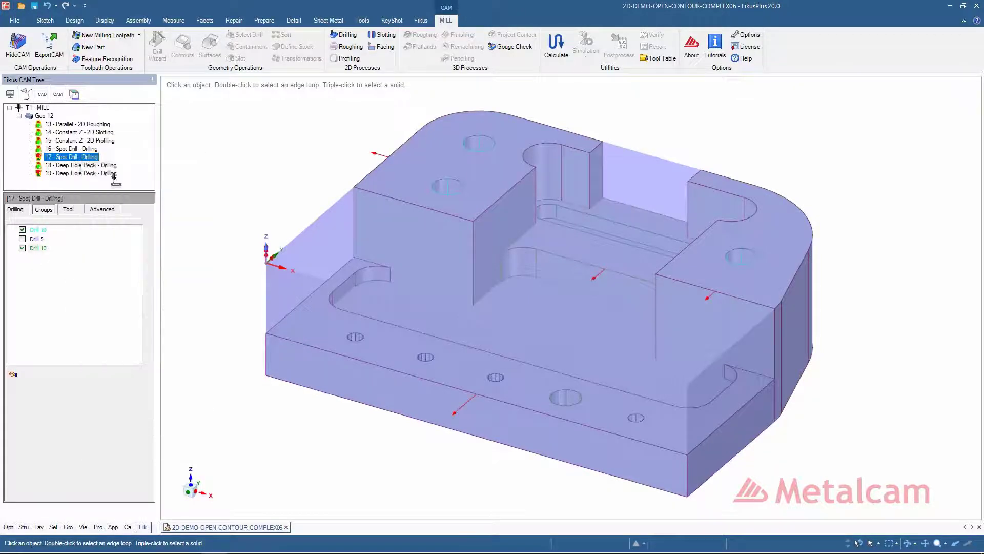
pyautogui.rightClick(80, 176)
pyautogui.click(107, 198)
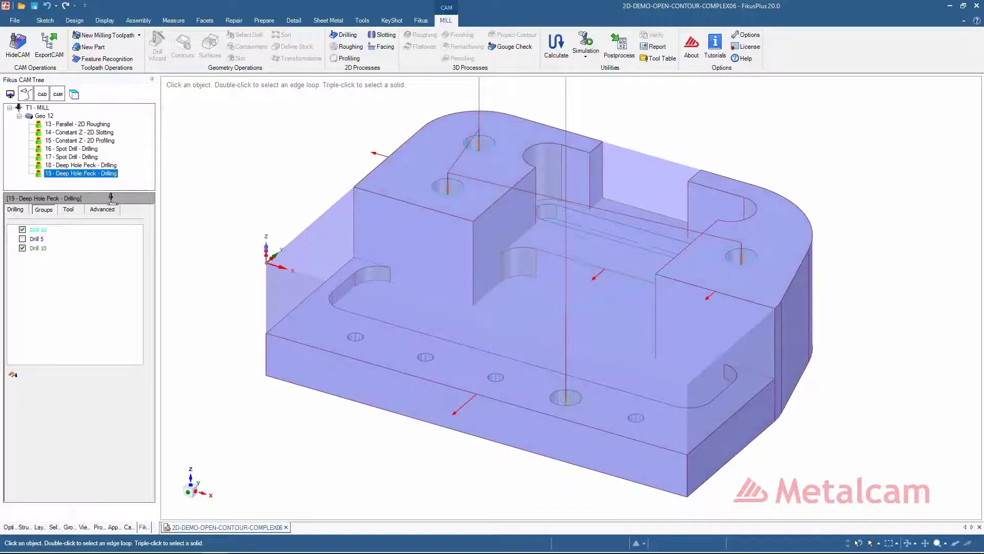
pyautogui.rightClick(41, 108)
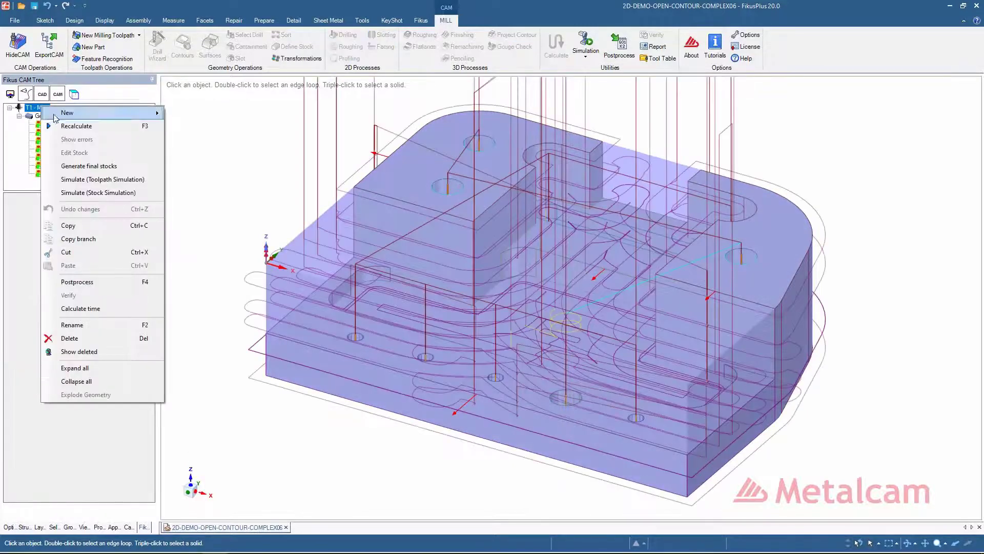
pyautogui.click(125, 193)
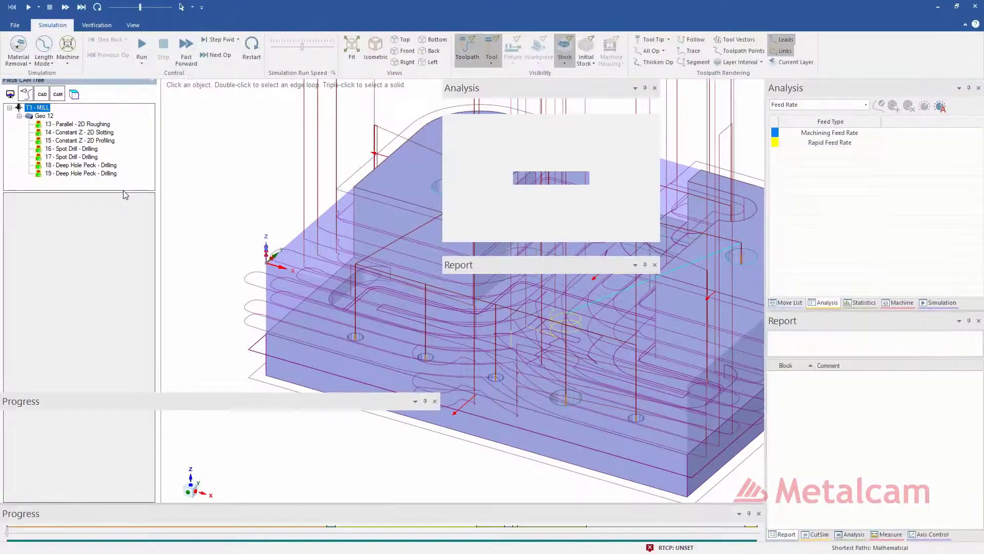
# Play the zoomed-in simulation at reduced speed with toolpath hidden, tool shown and opaque stock.
pyautogui.scroll(1, 431, 479)
pyautogui.scroll(2, 410, 451)
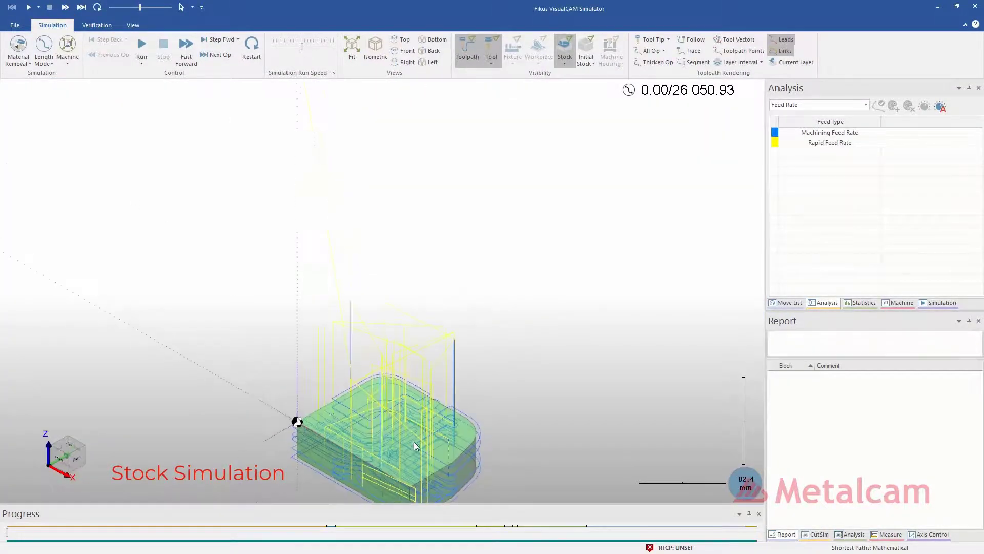
pyautogui.scroll(2, 384, 410)
pyautogui.scroll(2, 358, 372)
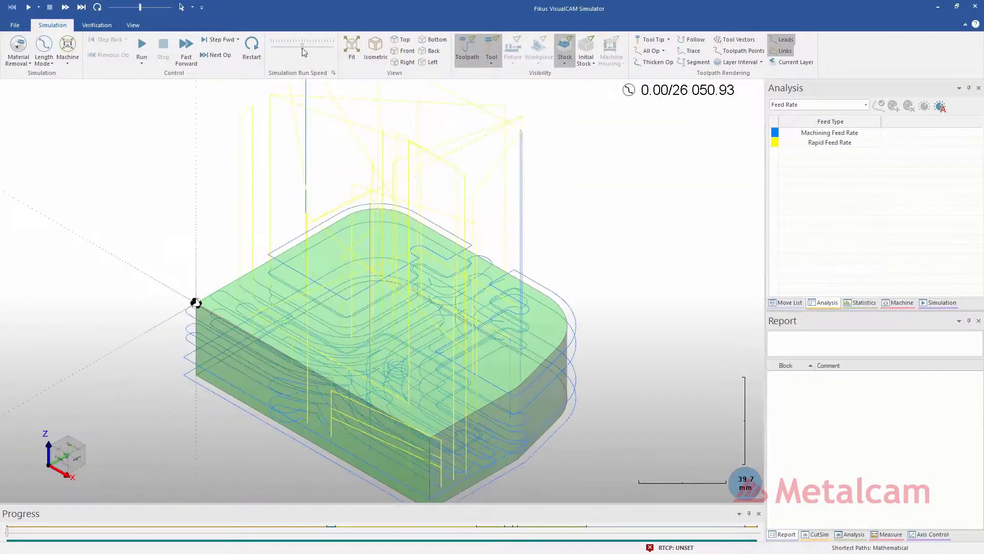
pyautogui.moveTo(302, 50); pyautogui.dragTo(291, 47)
pyautogui.click(142, 46)
pyautogui.click(467, 48)
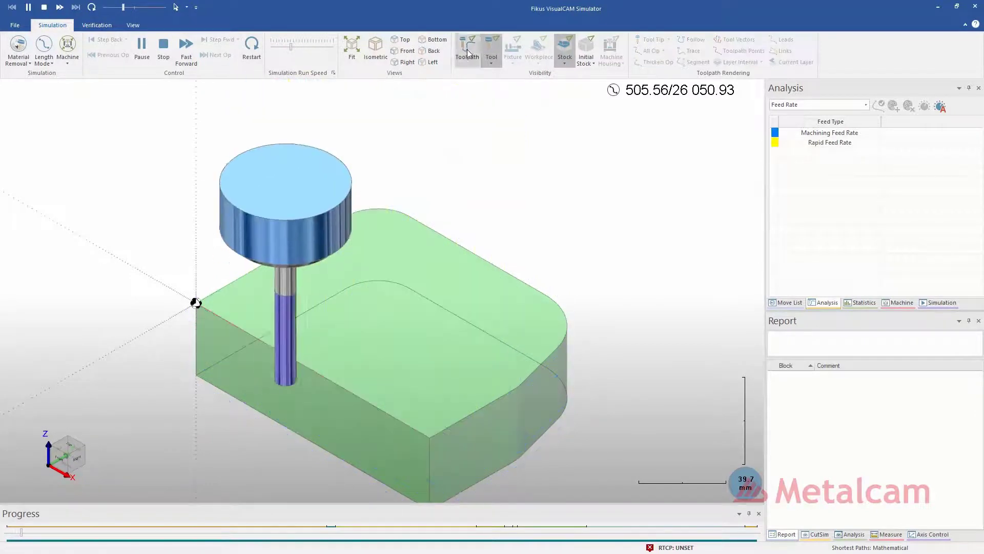
pyautogui.click(565, 63)
pyautogui.click(585, 93)
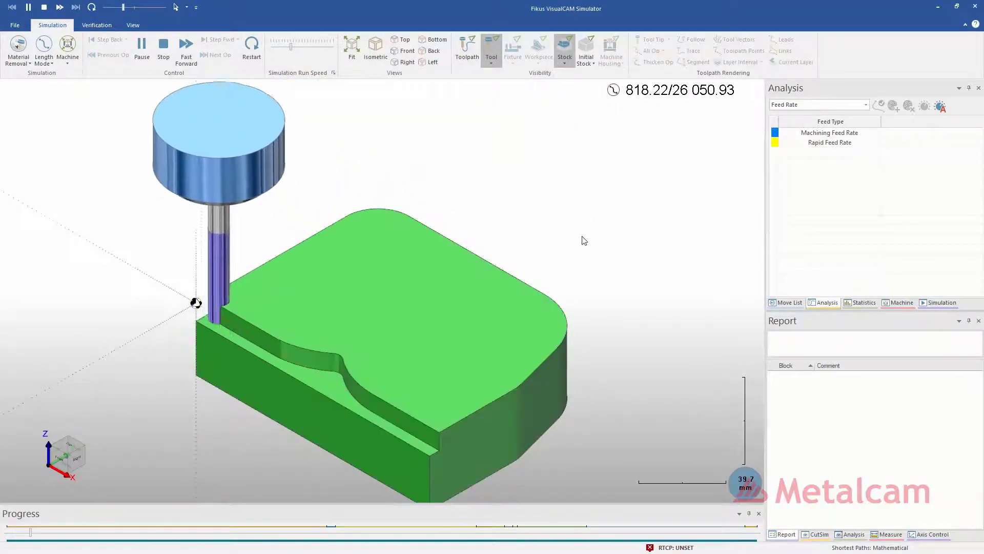
pyautogui.moveTo(291, 47); pyautogui.dragTo(293, 46)
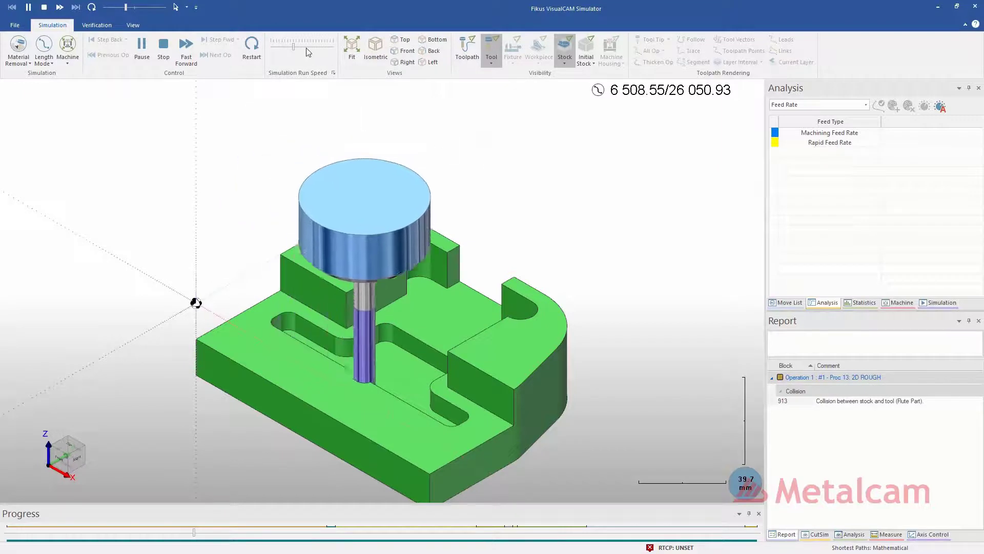
# Speed up the simulation through slotting and drilling, then show the stock transparent to inspect the holes.
pyautogui.moveTo(297, 45); pyautogui.dragTo(294, 45)
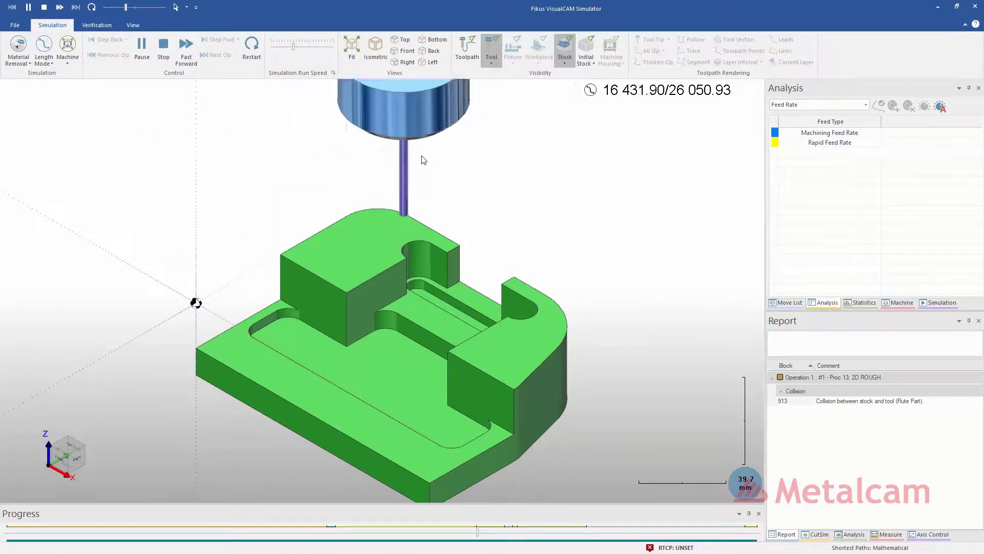
pyautogui.scroll(1, 427, 164)
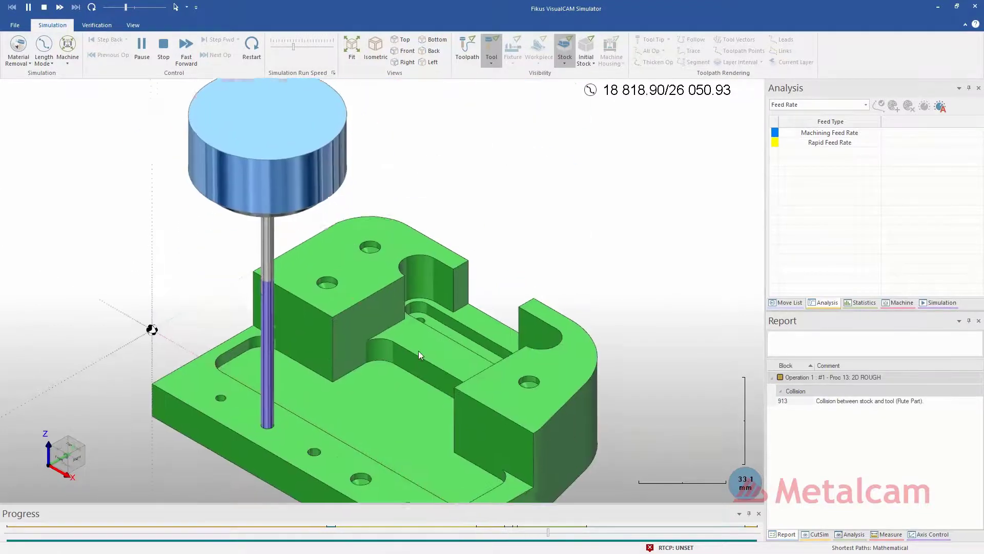
pyautogui.moveTo(419, 351); pyautogui.dragTo(423, 266, button='middle')
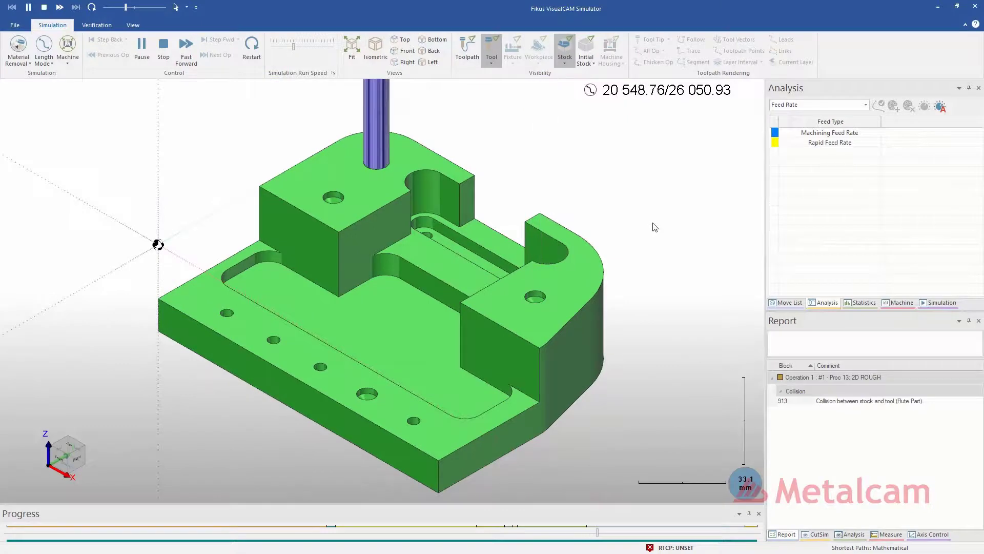
pyautogui.click(564, 64)
pyautogui.click(579, 97)
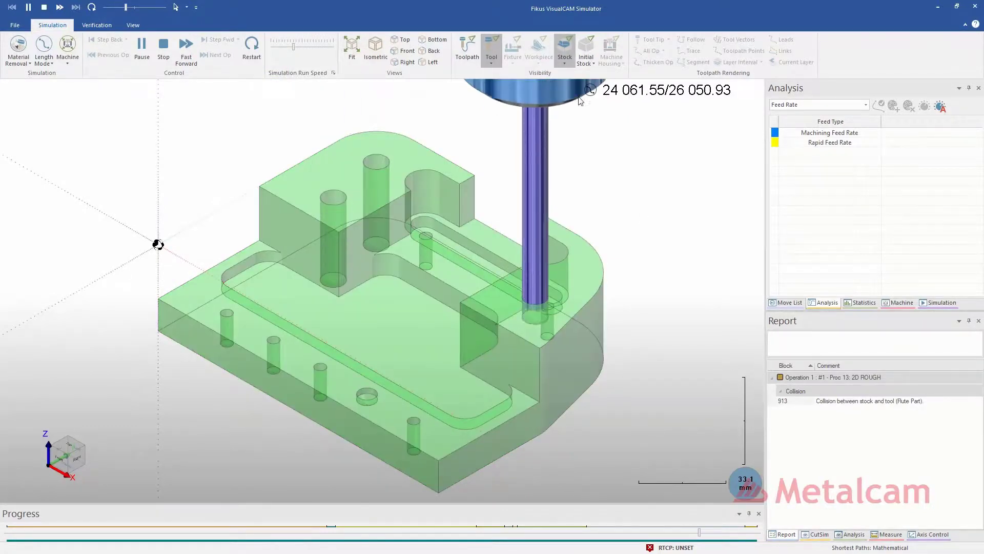